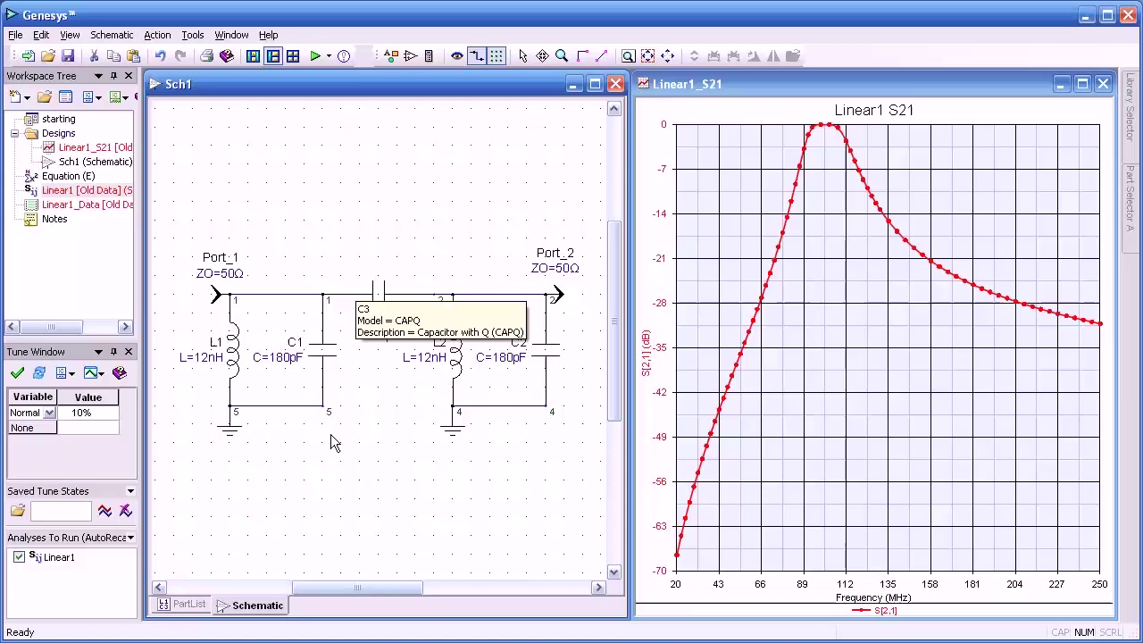
# Move the G2 ground symbol up so it connects directly beneath L2's node 4.
pyautogui.moveTo(462, 437); pyautogui.dragTo(456, 421)
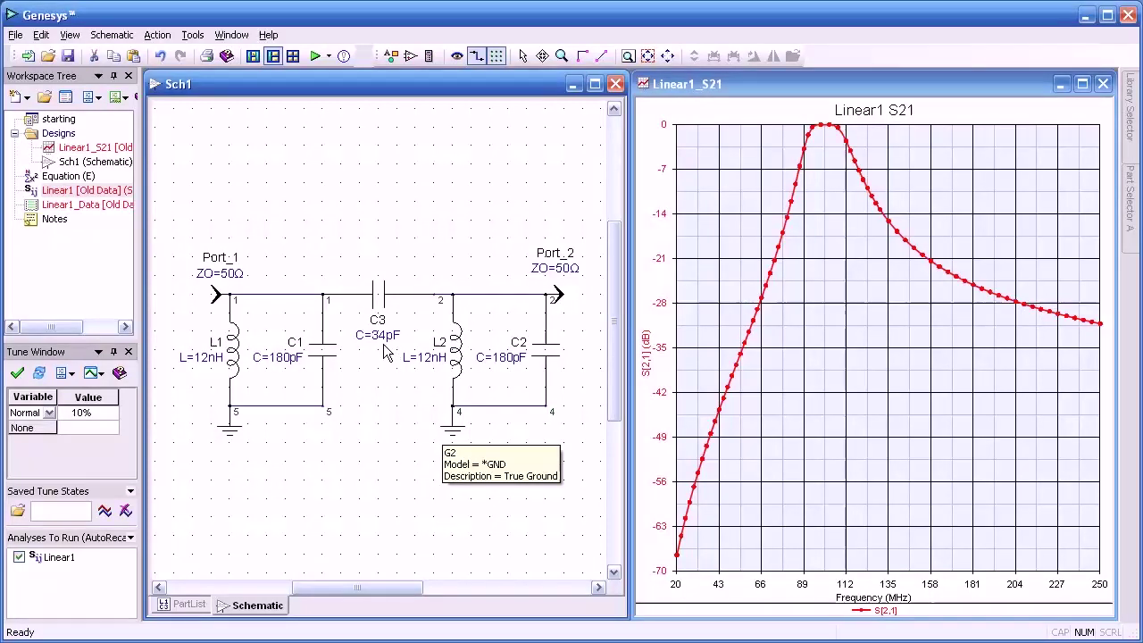
pyautogui.moveTo(788, 197)
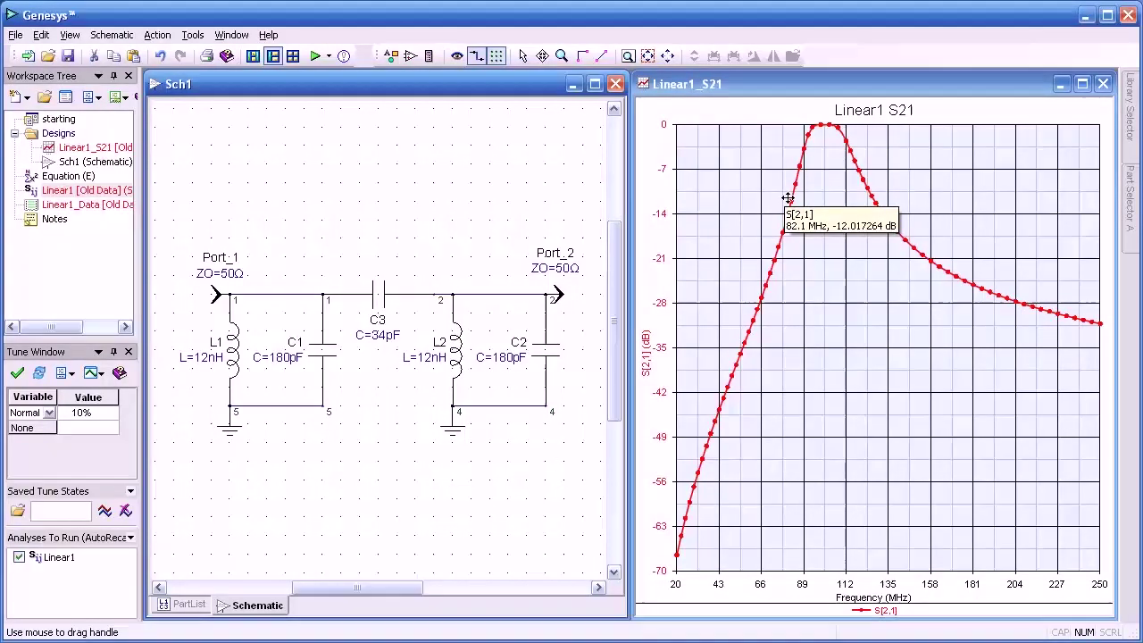
# Rerun the Linear1 analysis and make C3's 34 pF capacitance a tune variable.
pyautogui.doubleClick(89, 196)
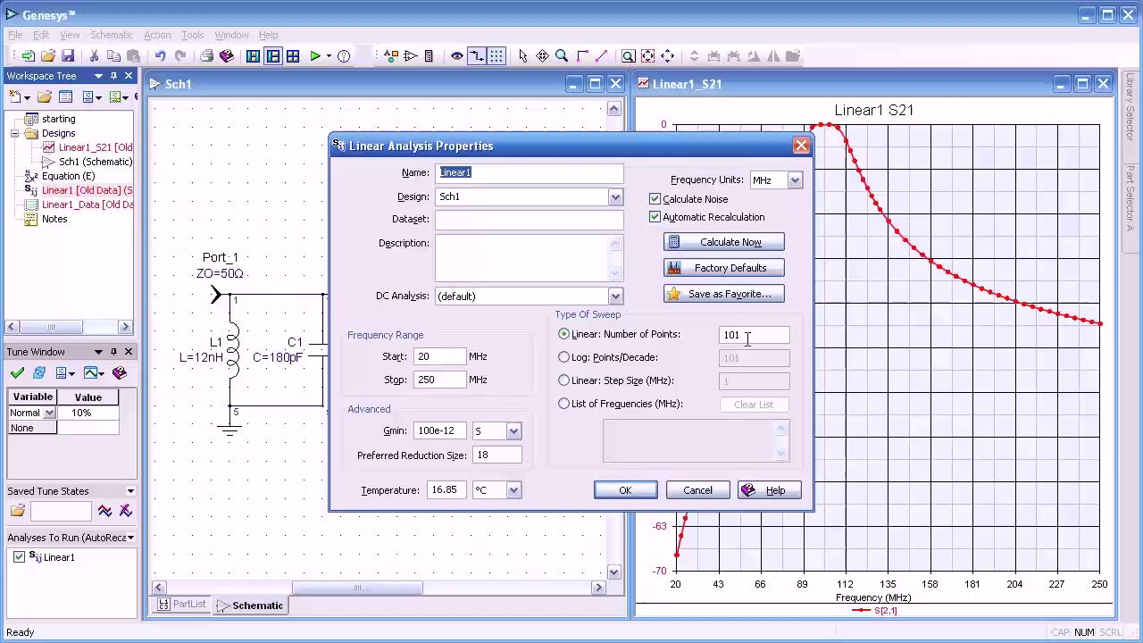
pyautogui.click(628, 490)
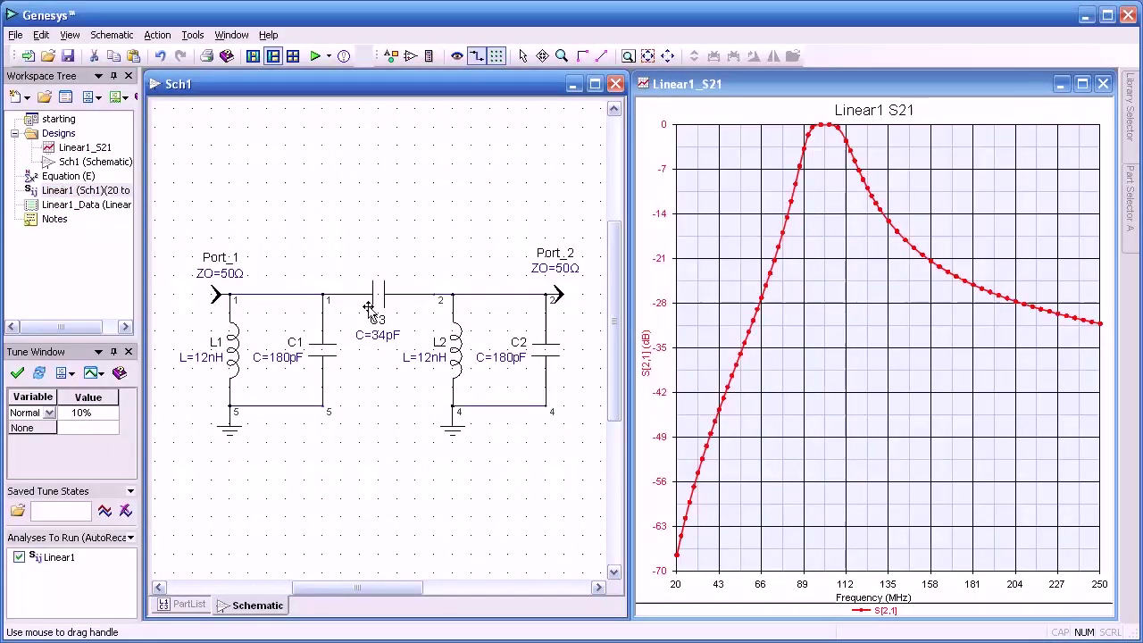
pyautogui.doubleClick(369, 292)
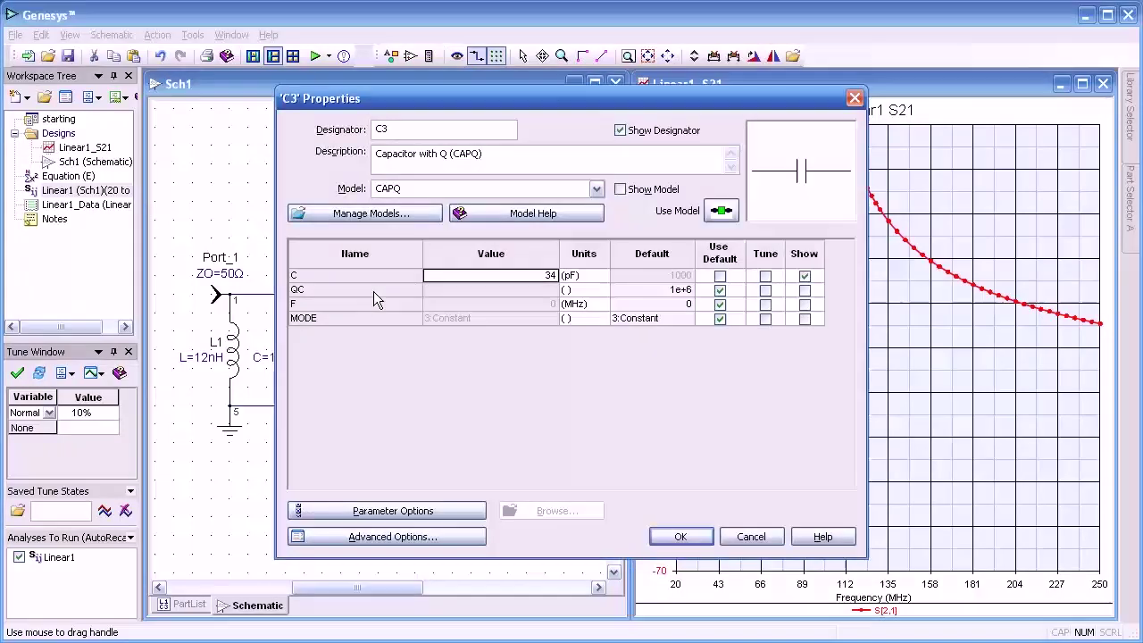
pyautogui.click(764, 276)
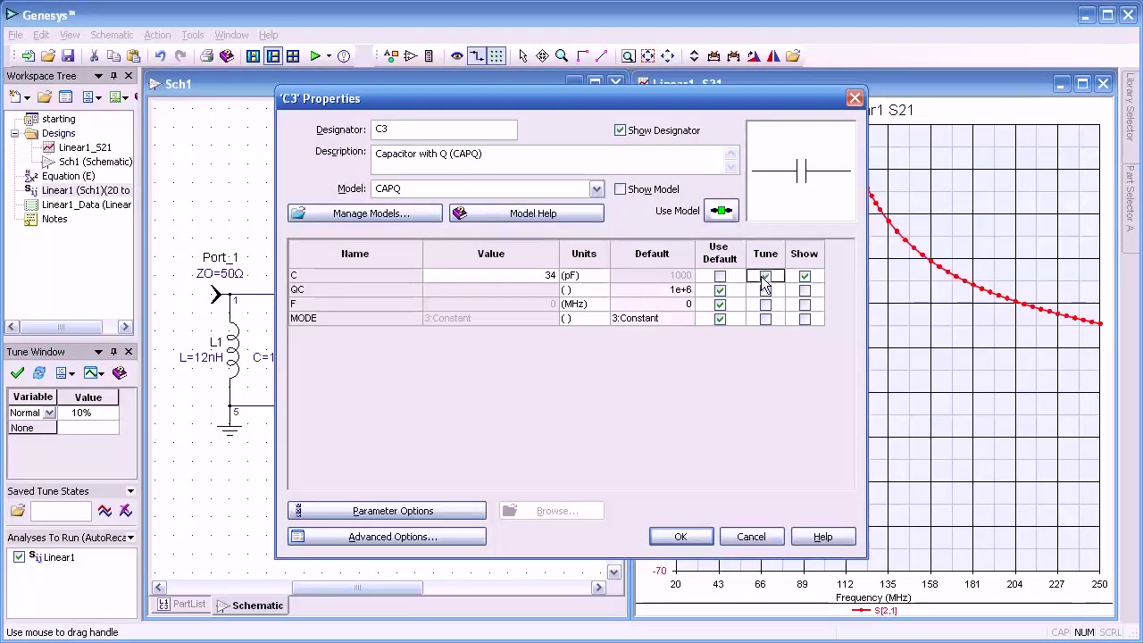
pyautogui.click(681, 537)
pyautogui.click(410, 239)
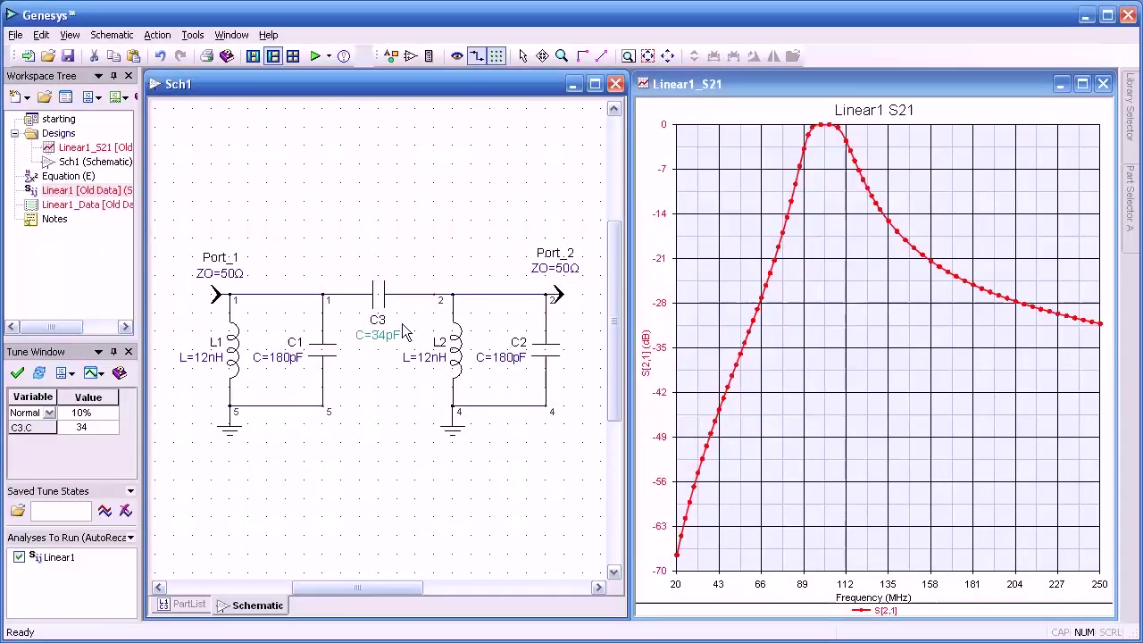
# Step C3.C down and up in 10% increments, pushing it past 100 pF to compare S21.
pyautogui.click(88, 428)
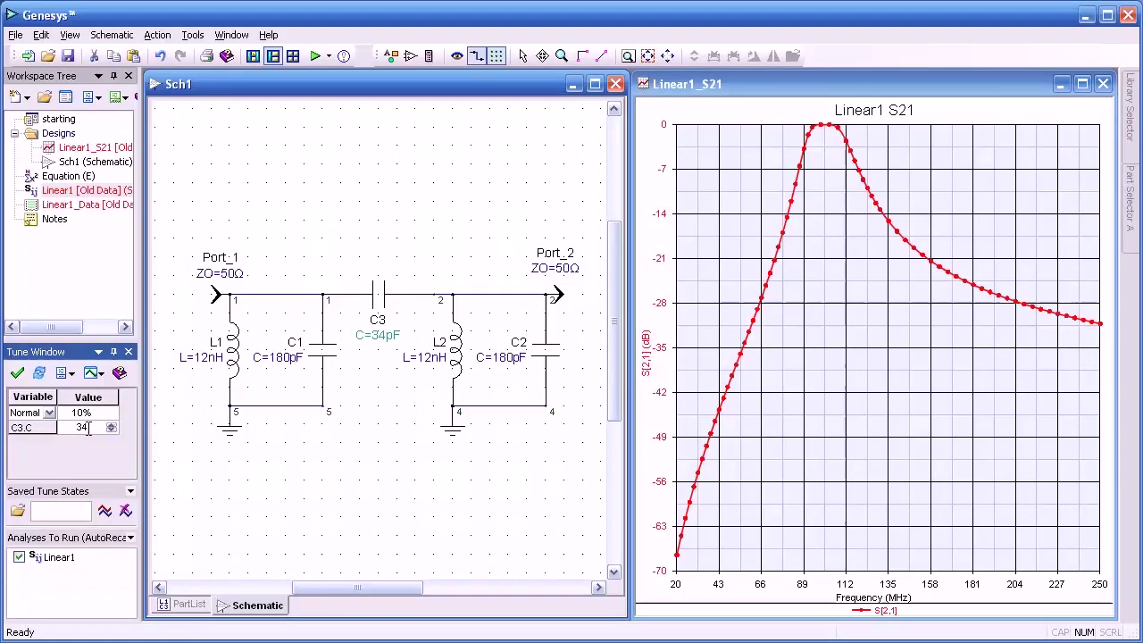
pyautogui.press('Down')
pyautogui.press('Down')
pyautogui.press('Down')
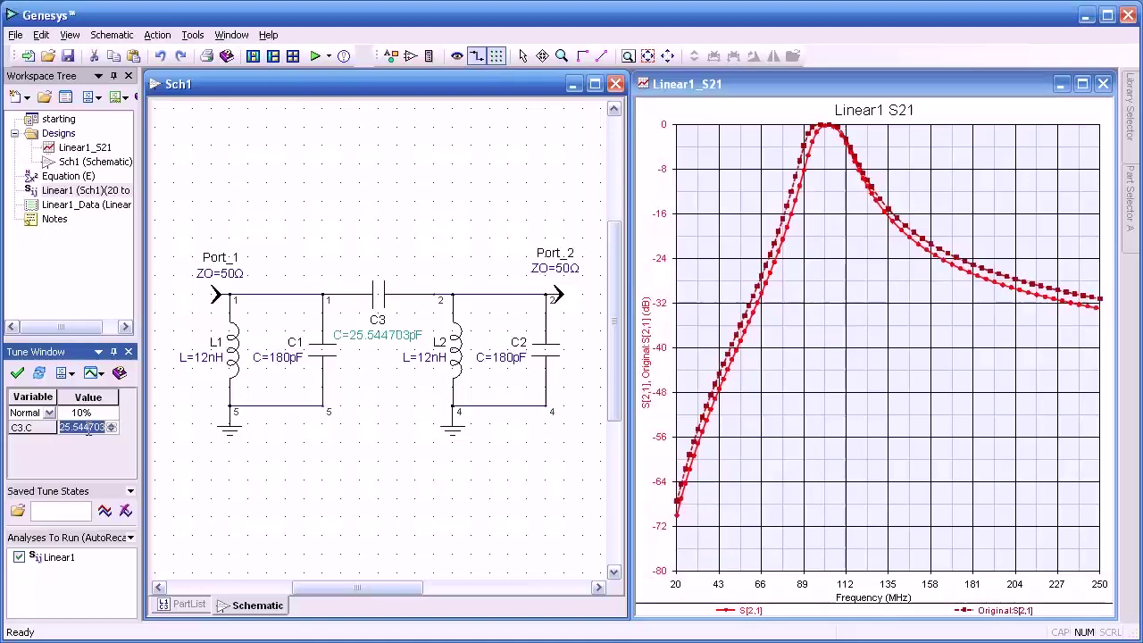
pyautogui.press('Up')
pyautogui.press('Up')
pyautogui.press('Up')
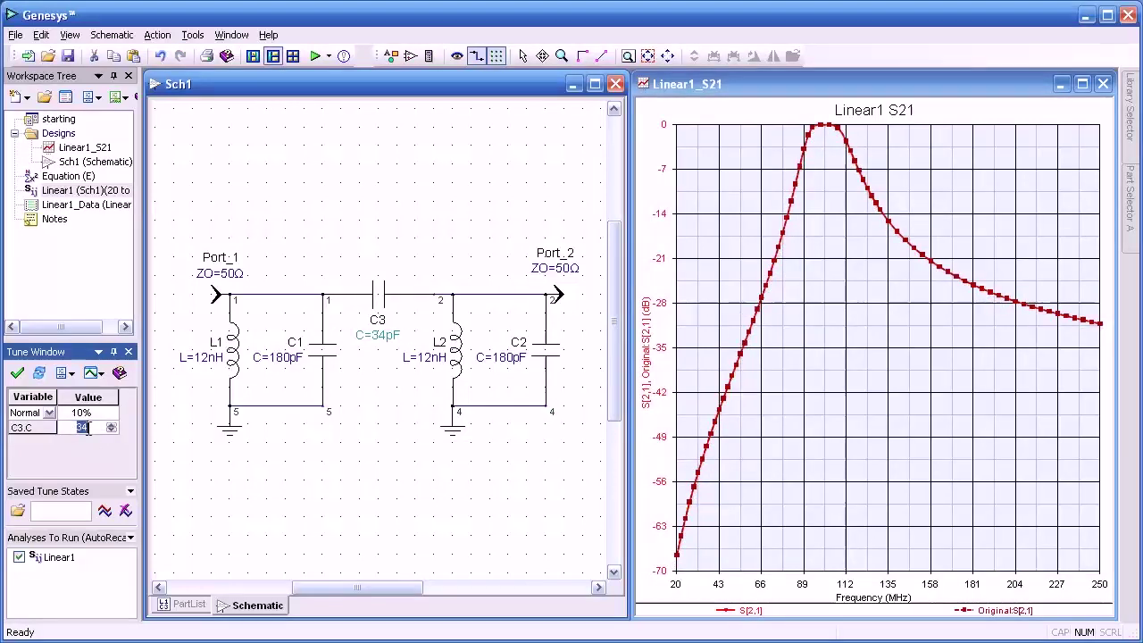
pyautogui.press('Up')
pyautogui.press('Up')
pyautogui.press('Up')
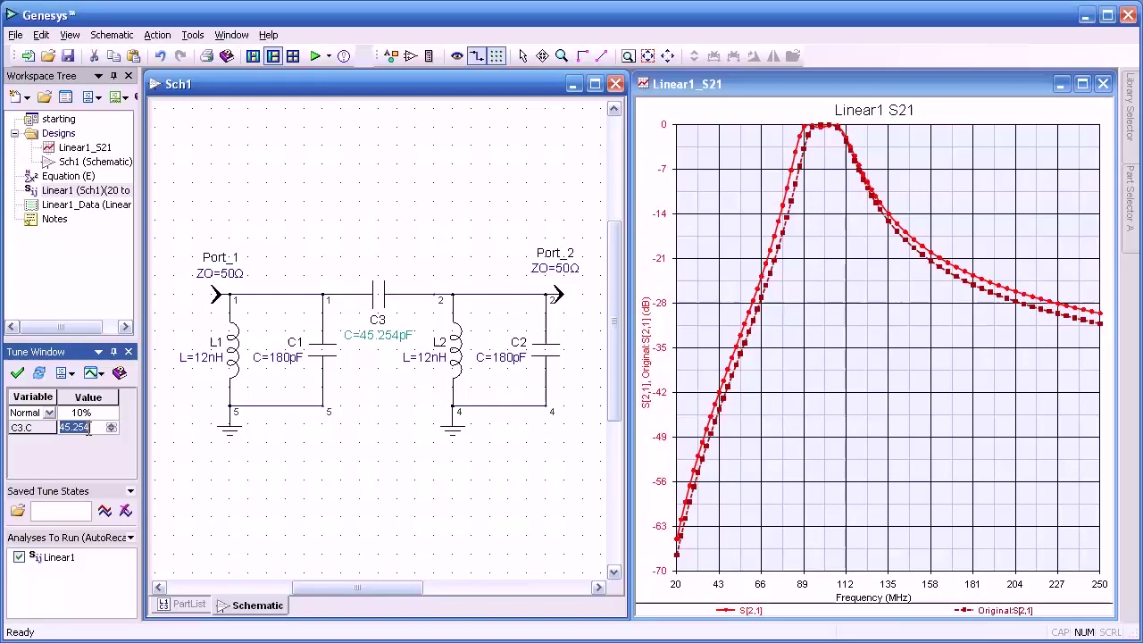
pyautogui.press('Down')
pyautogui.press('Down')
pyautogui.press('Down')
pyautogui.press('Down')
pyautogui.press('Down')
pyautogui.press('Down')
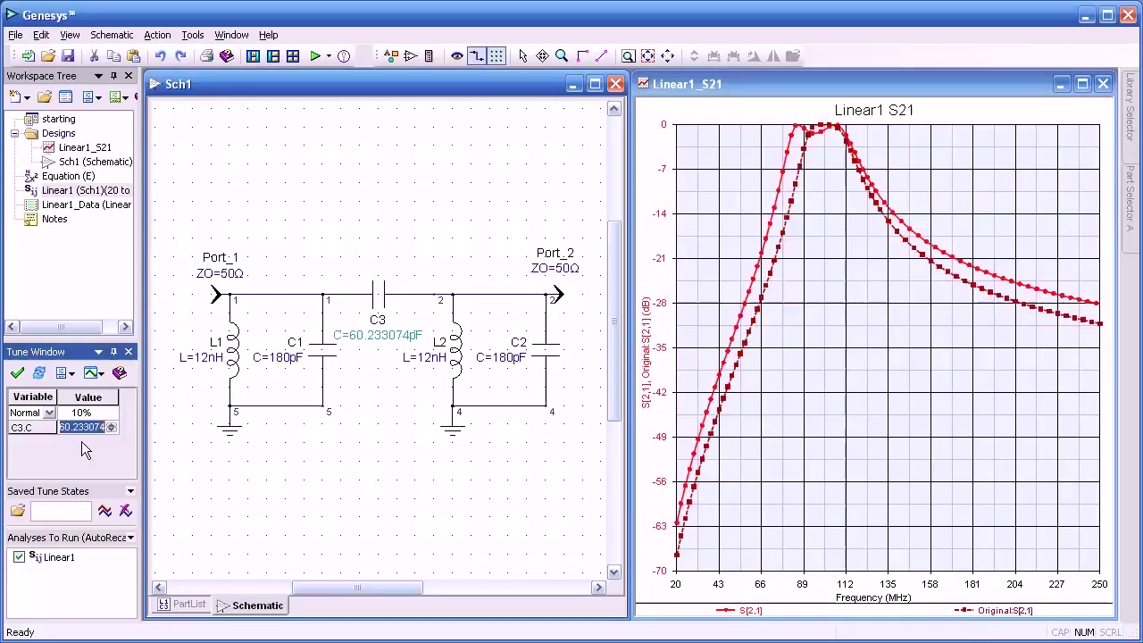
pyautogui.press('Up')
pyautogui.press('Up')
pyautogui.press('Up')
pyautogui.press('Up')
pyautogui.press('Up')
pyautogui.press('Up')
pyautogui.press('Up')
pyautogui.press('Up')
pyautogui.press('Up')
pyautogui.press('Up')
pyautogui.press('Up')
pyautogui.press('Up')
pyautogui.press('Up')
pyautogui.press('Up')
pyautogui.press('Up')
pyautogui.press('Up')
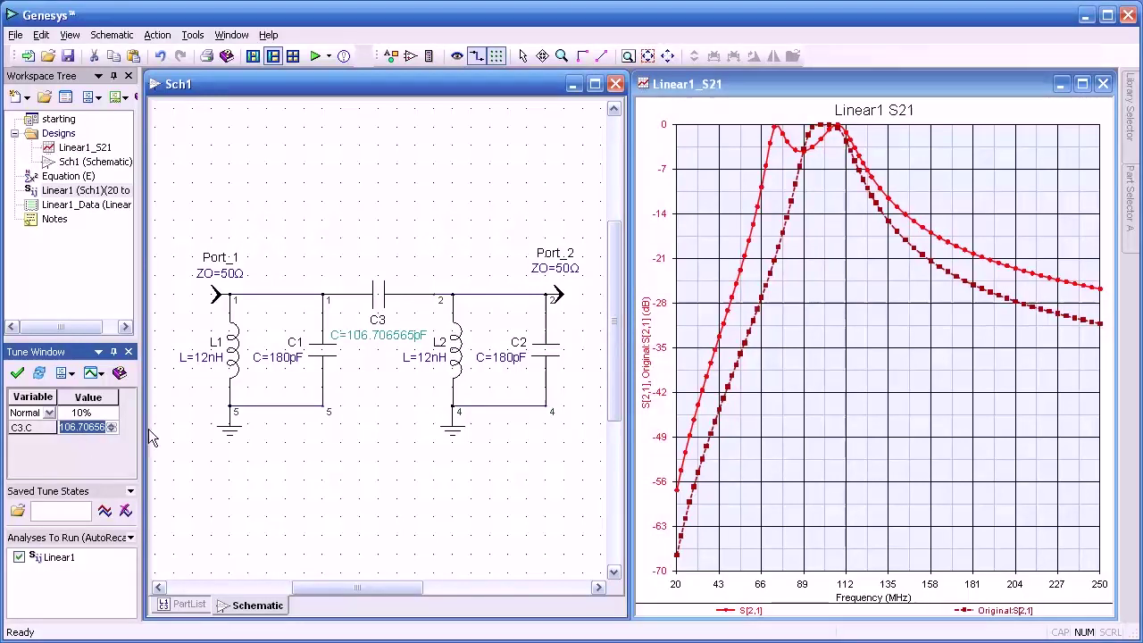
# Restore the Original tune state with C3 at 34 pF and remove the comparison trace.
pyautogui.moveTo(787, 262)
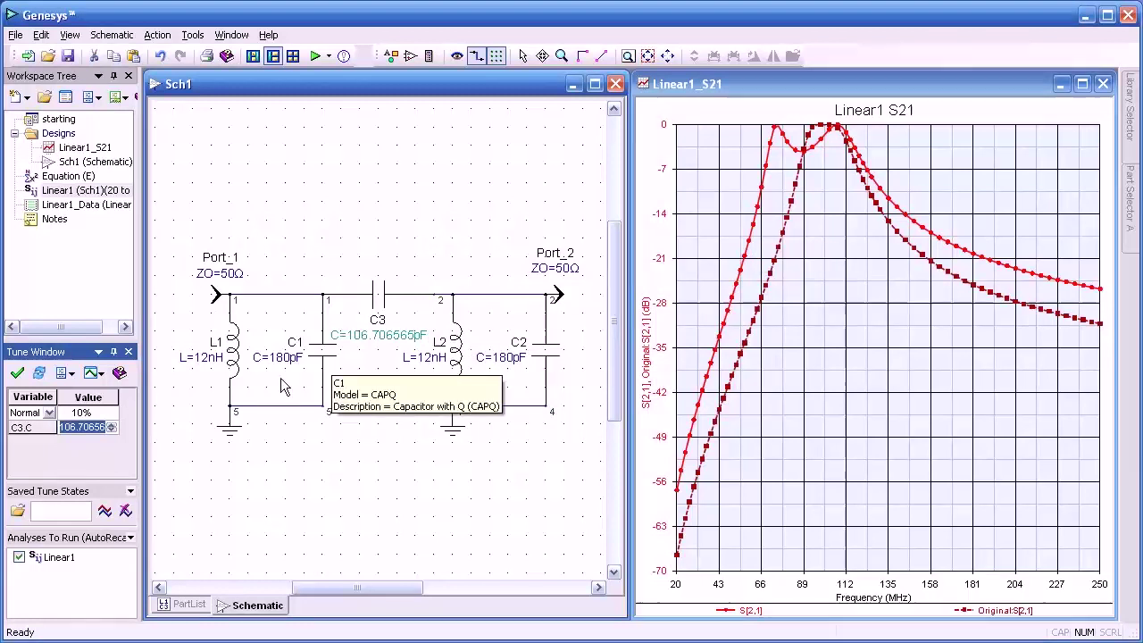
pyautogui.click(56, 511)
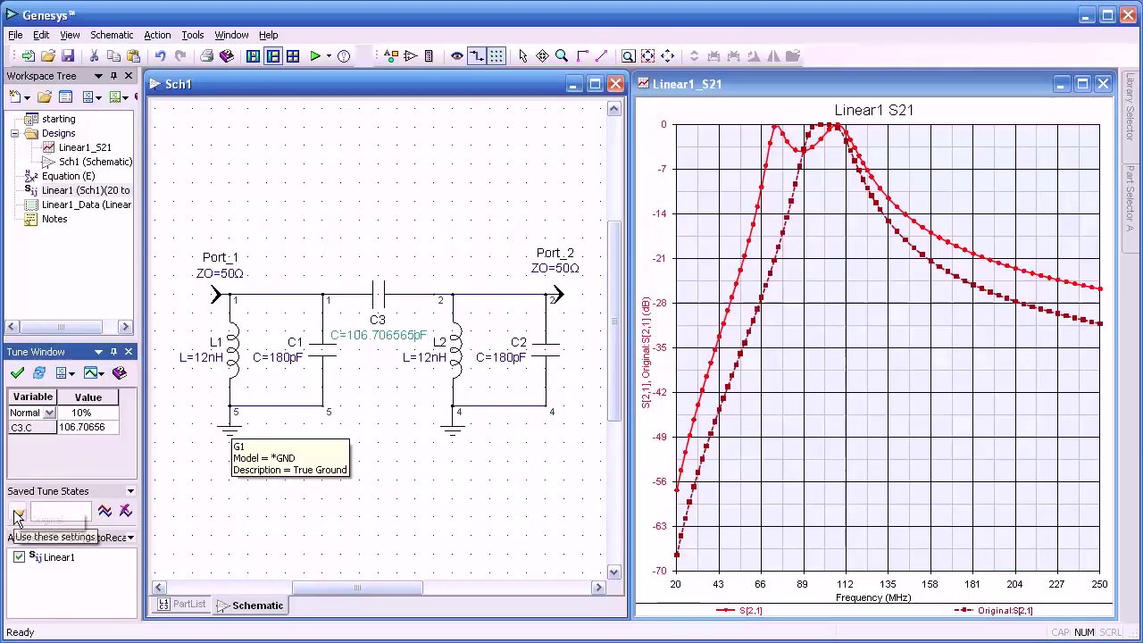
pyautogui.click(47, 521)
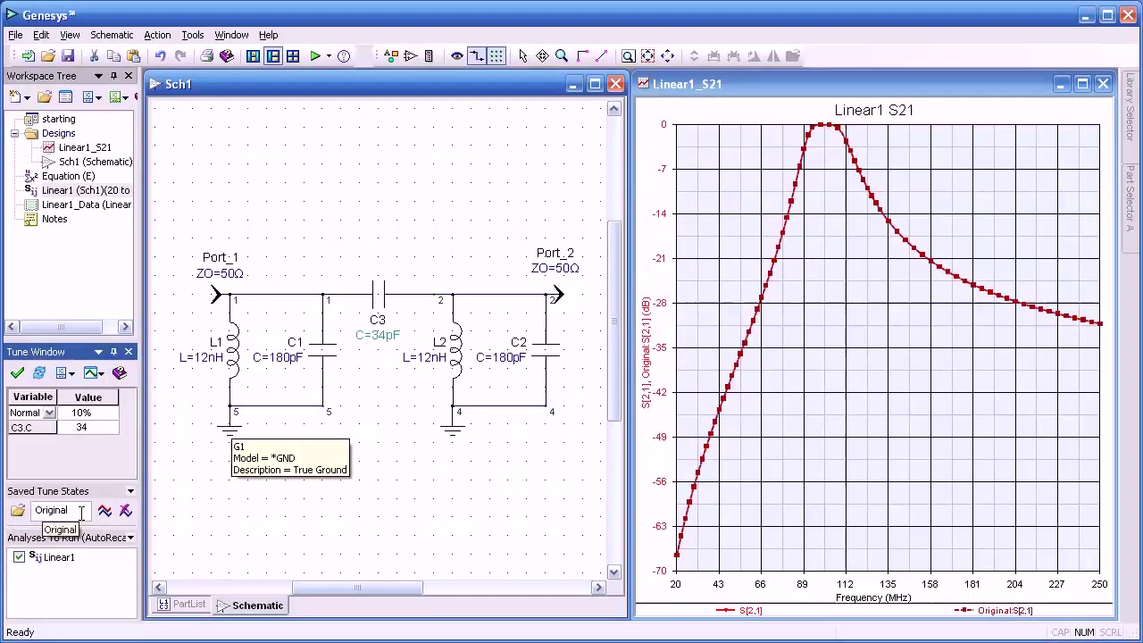
pyautogui.click(38, 375)
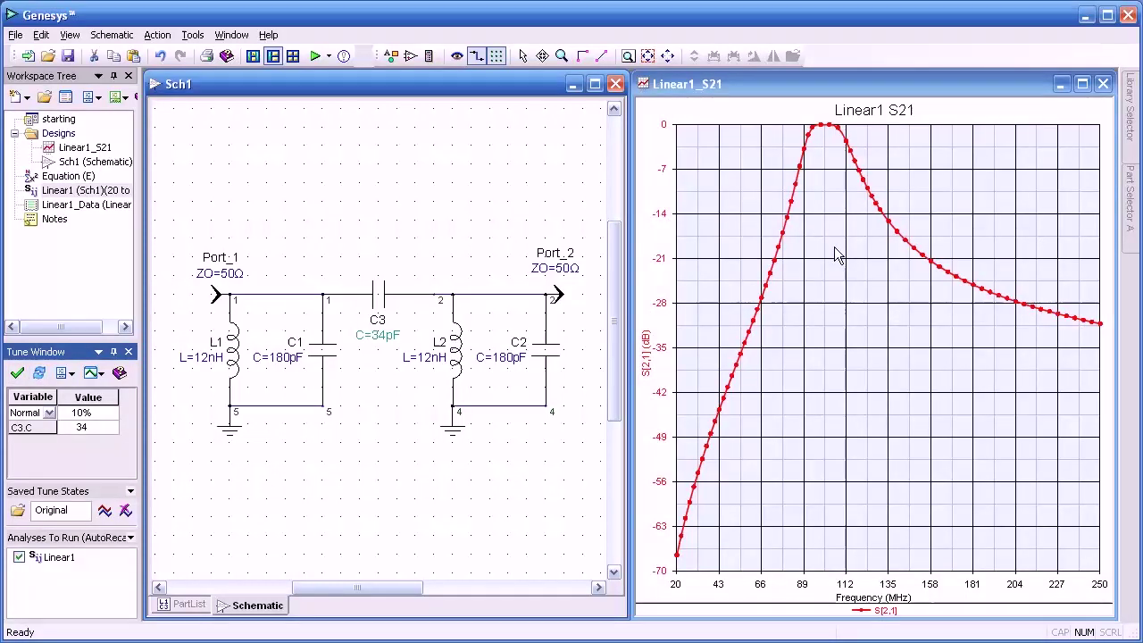
# Select the whole circuit and make C1, C2, C3 and L1 tunable via Schematic > Make Components Tunable.
pyautogui.moveTo(727, 329)
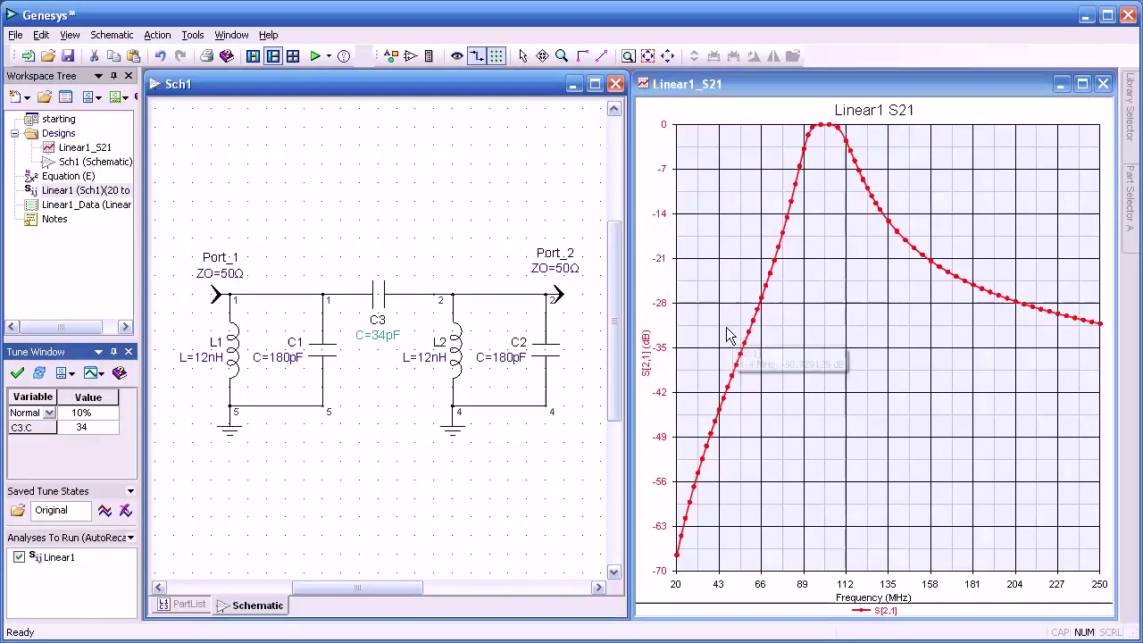
pyautogui.click(584, 327)
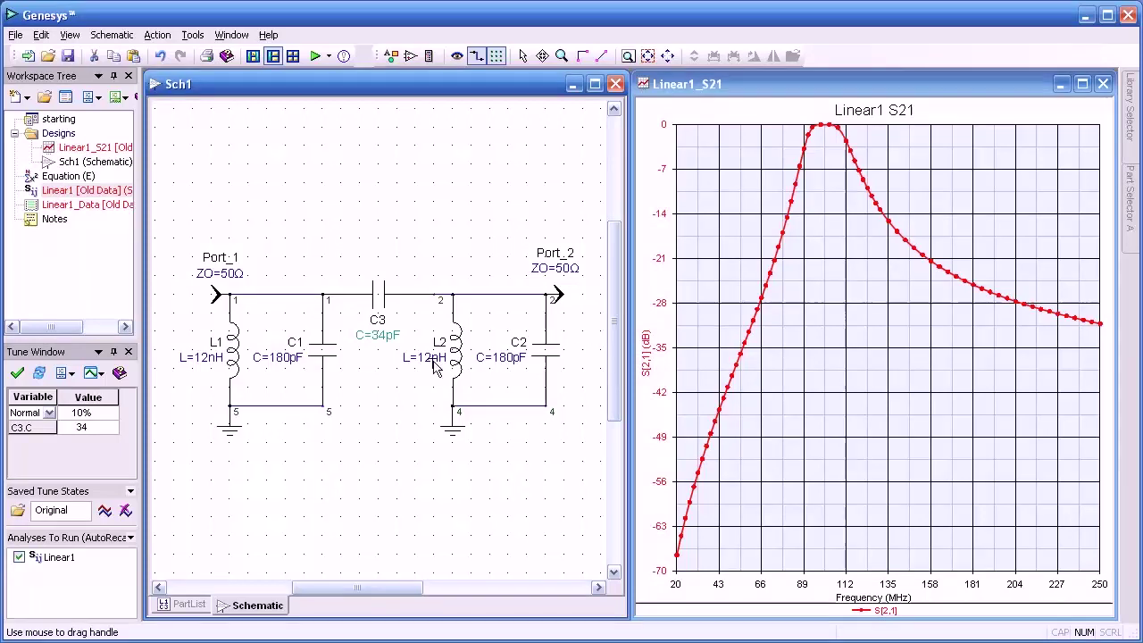
pyautogui.moveTo(187, 217); pyautogui.dragTo(599, 470)
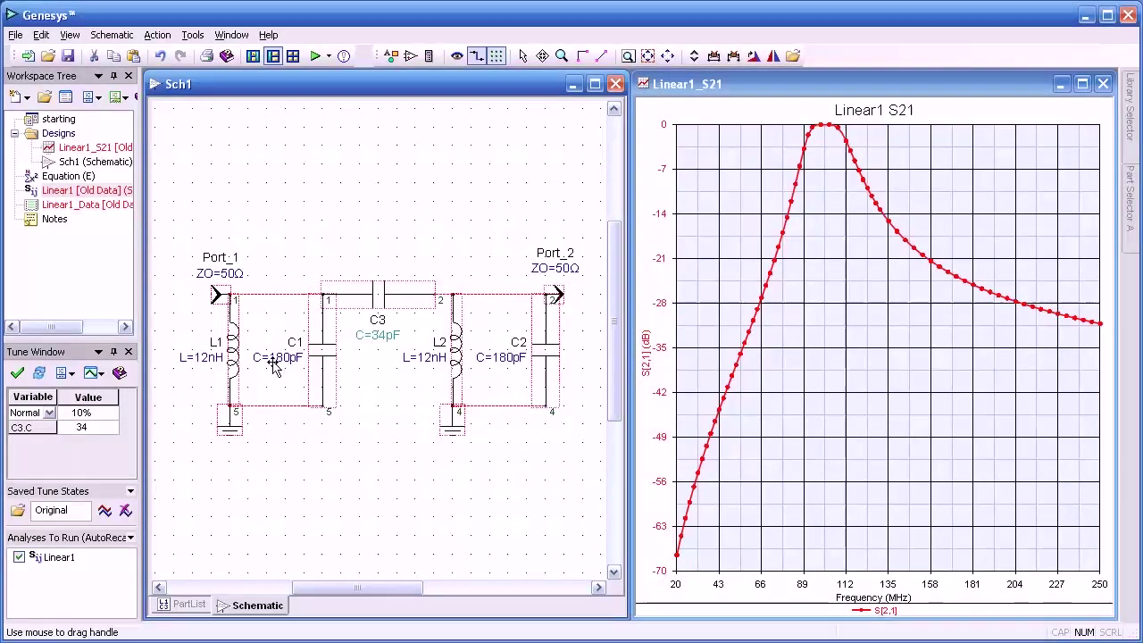
pyautogui.click(113, 35)
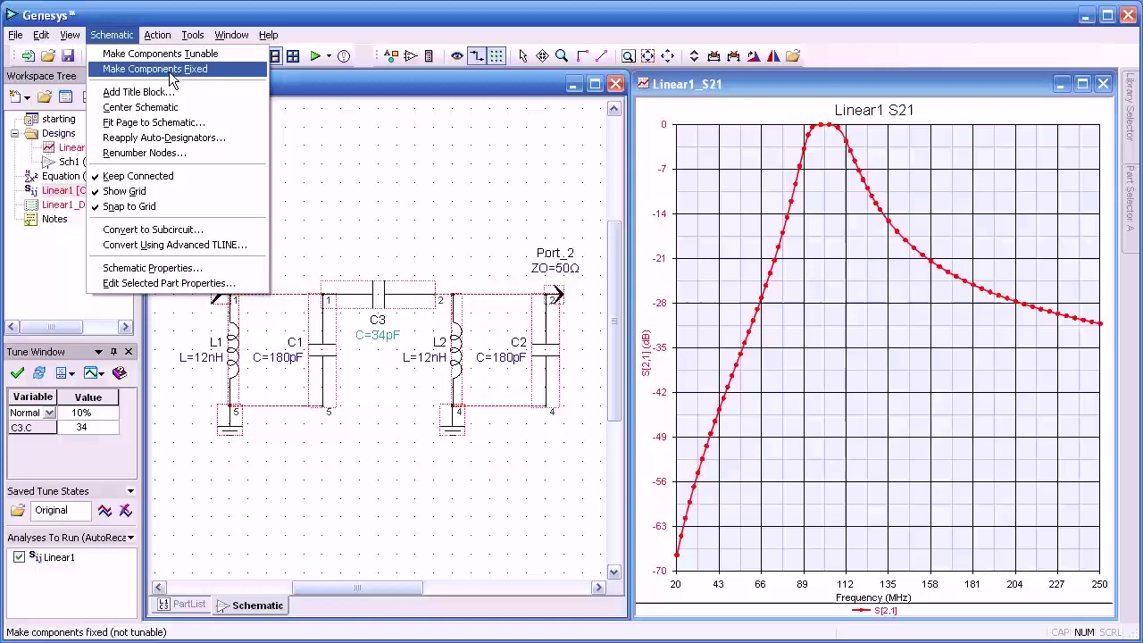
pyautogui.click(171, 55)
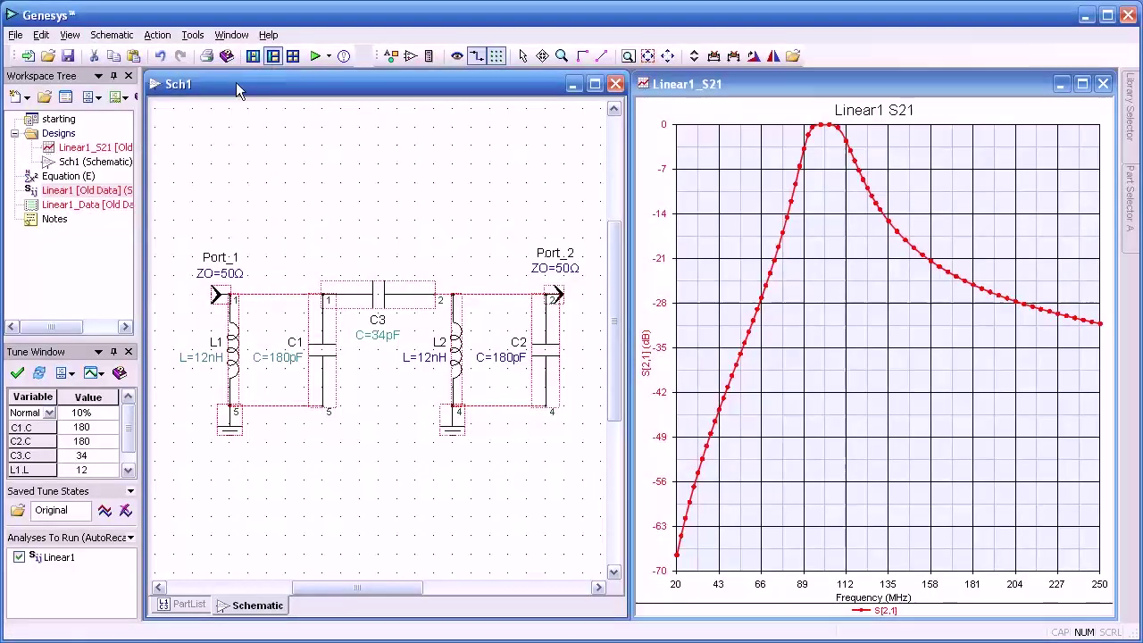
pyautogui.click(397, 158)
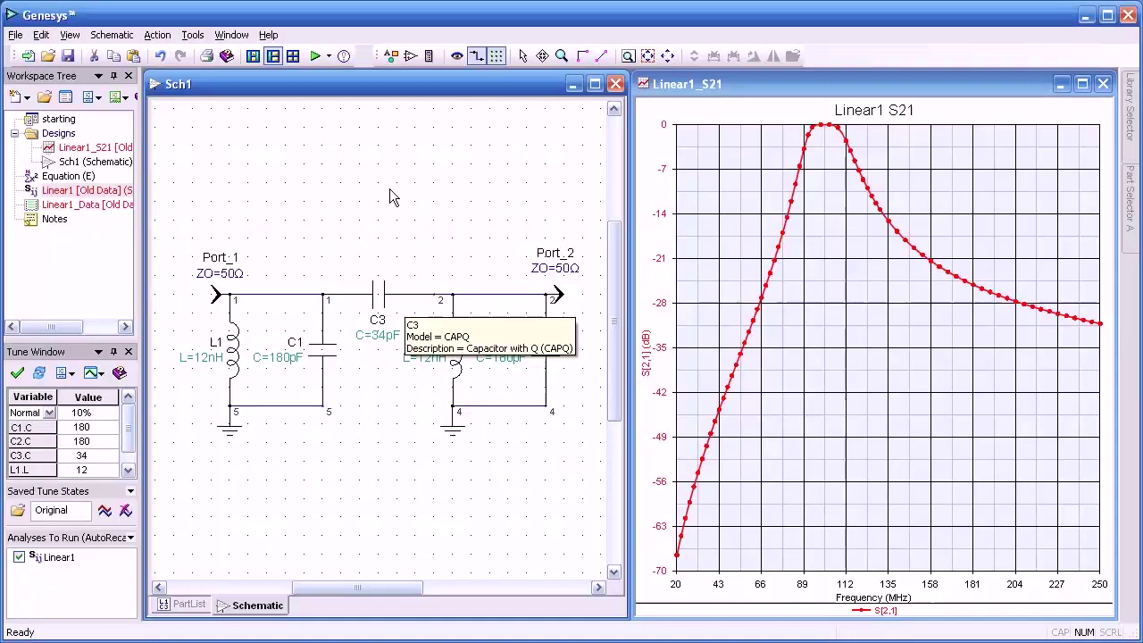
pyautogui.click(157, 36)
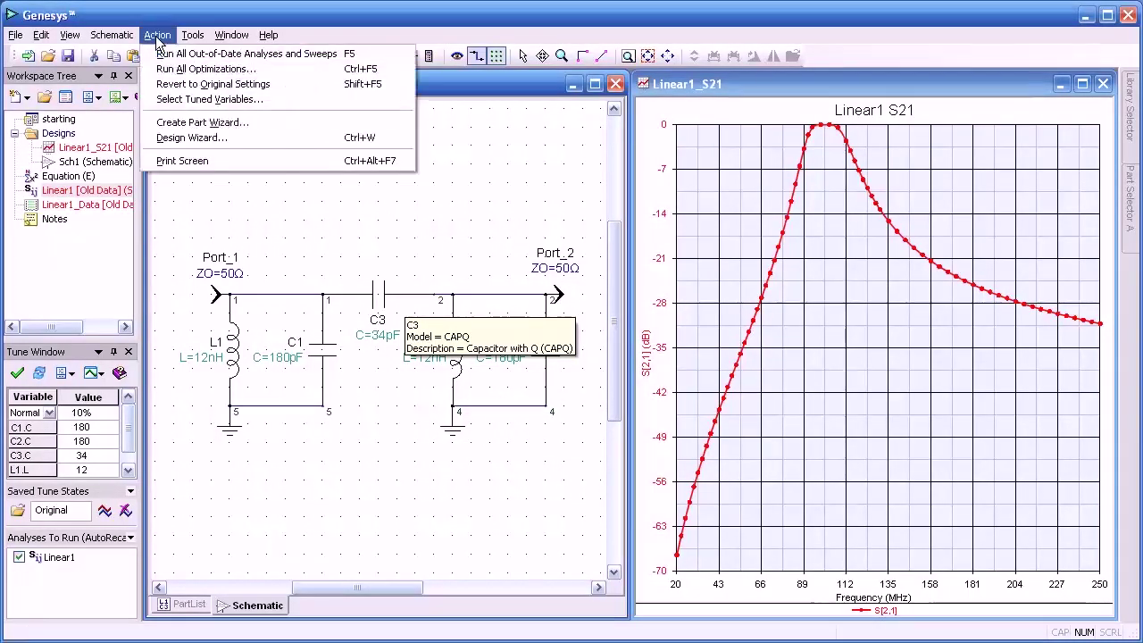
pyautogui.click(187, 99)
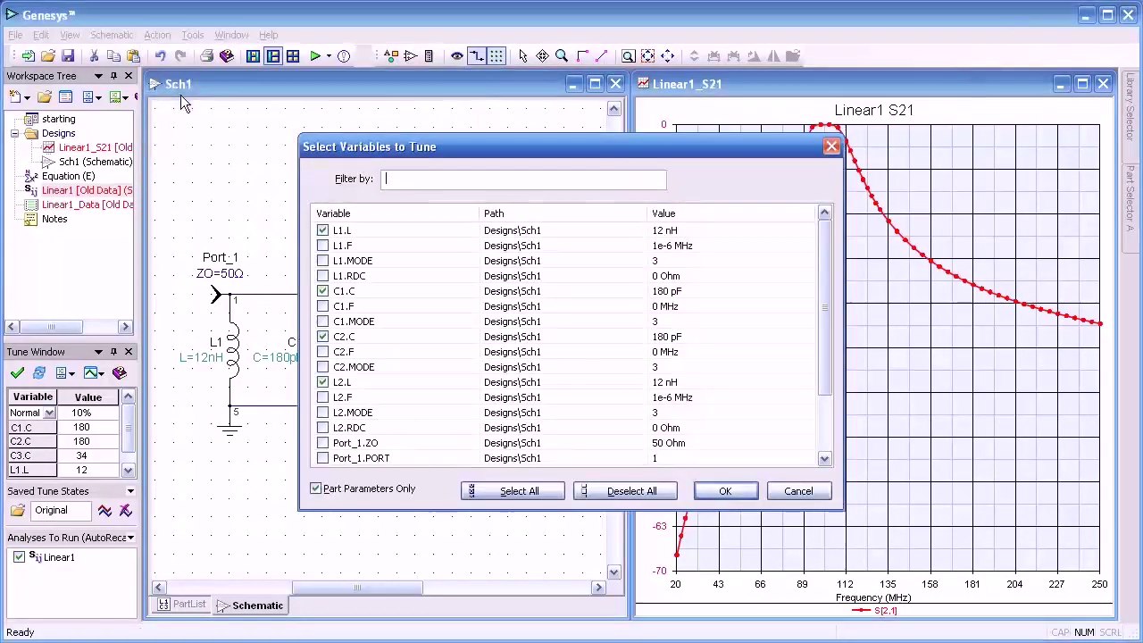
pyautogui.click(728, 491)
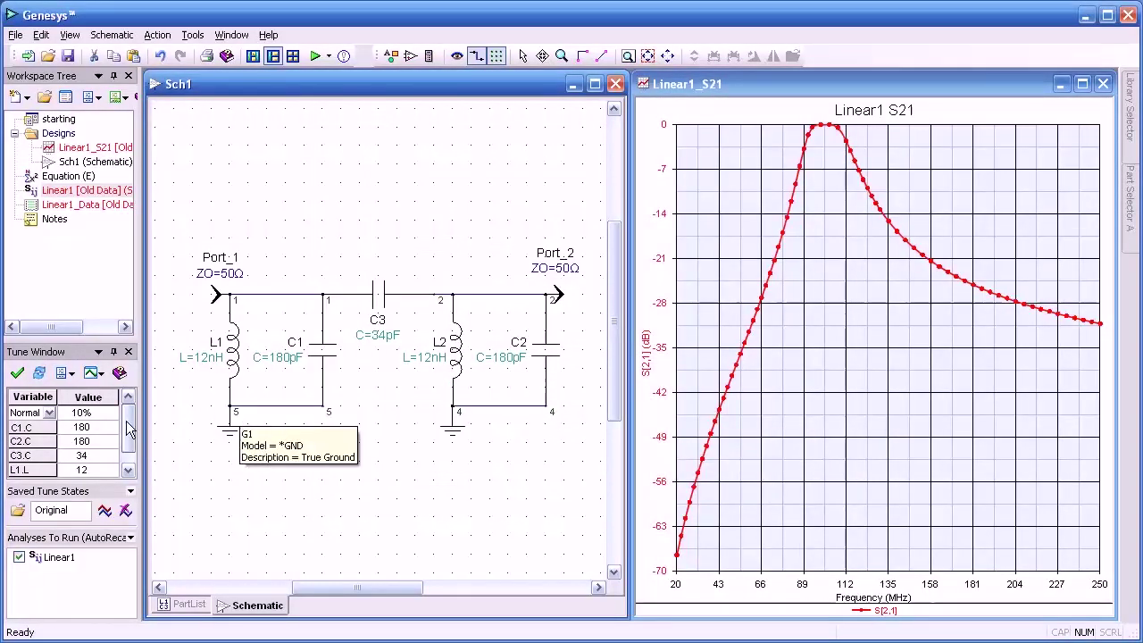
pyautogui.scroll(-1, 128, 417)
pyautogui.scroll(1, 129, 411)
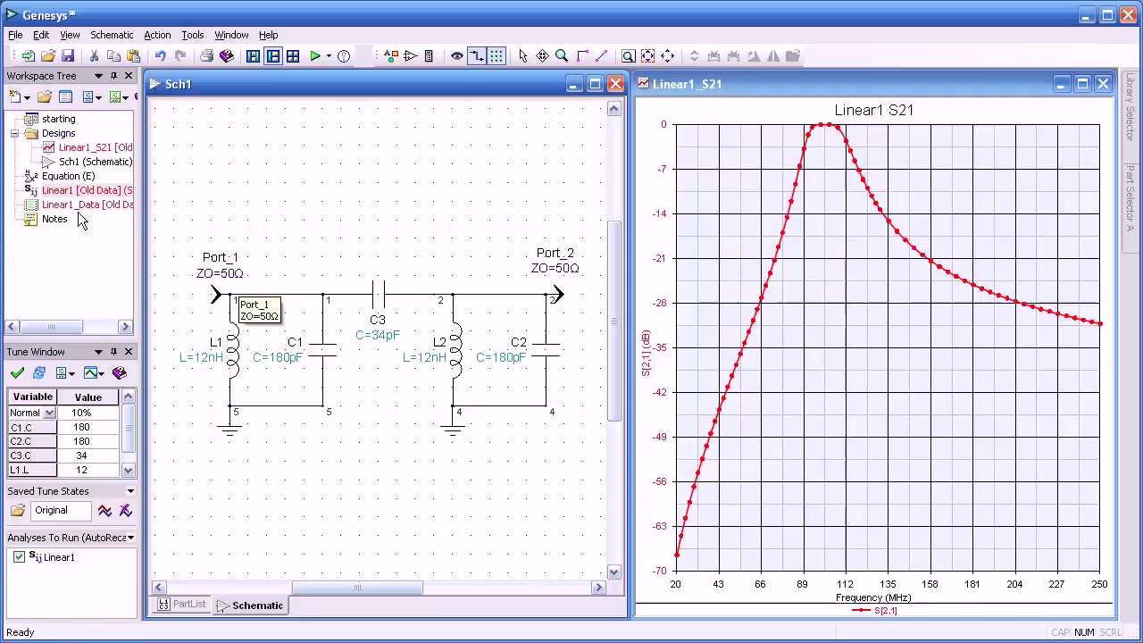
# Enter the tunable equations lp=?12 and cp=?180 in the Equation block and calculate them.
pyautogui.doubleClick(49, 177)
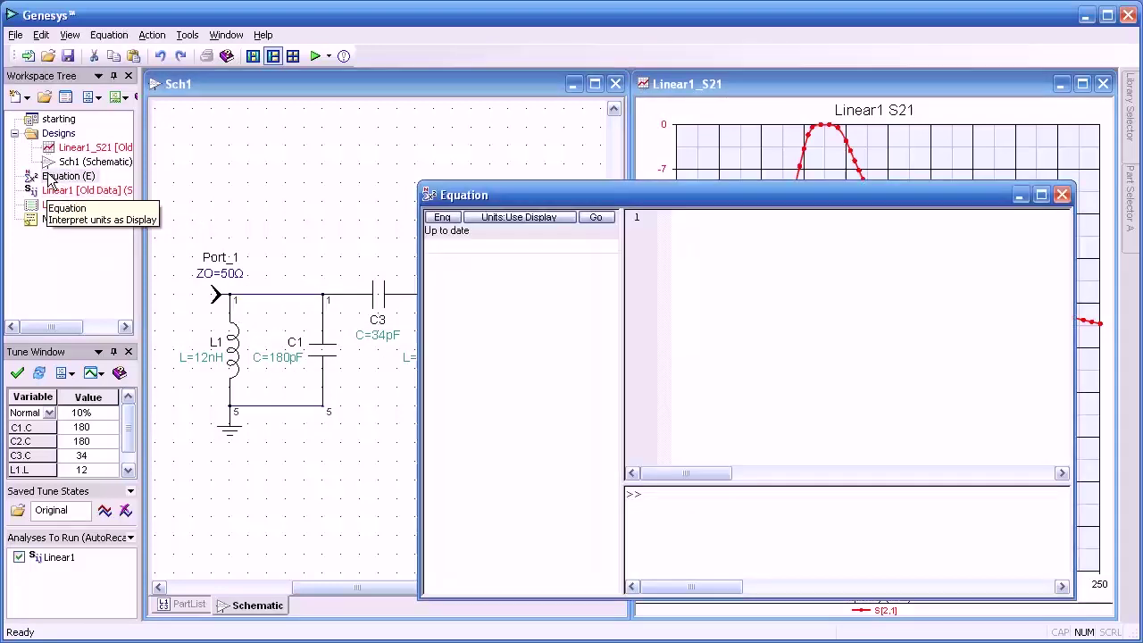
pyautogui.moveTo(655, 199); pyautogui.dragTo(561, 172)
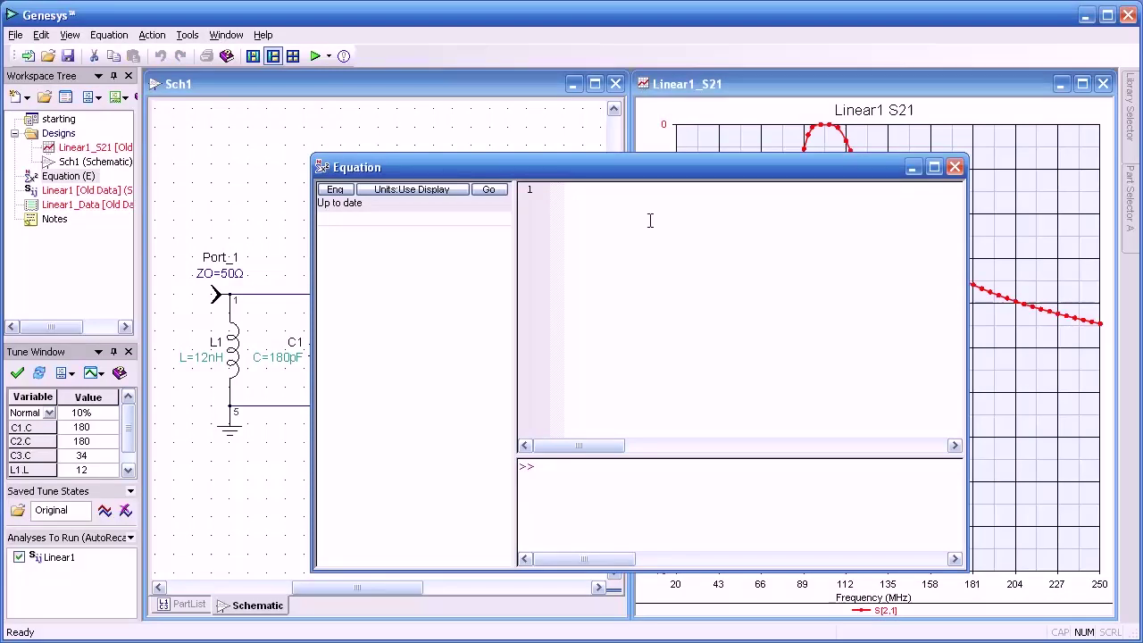
pyautogui.write('1p')
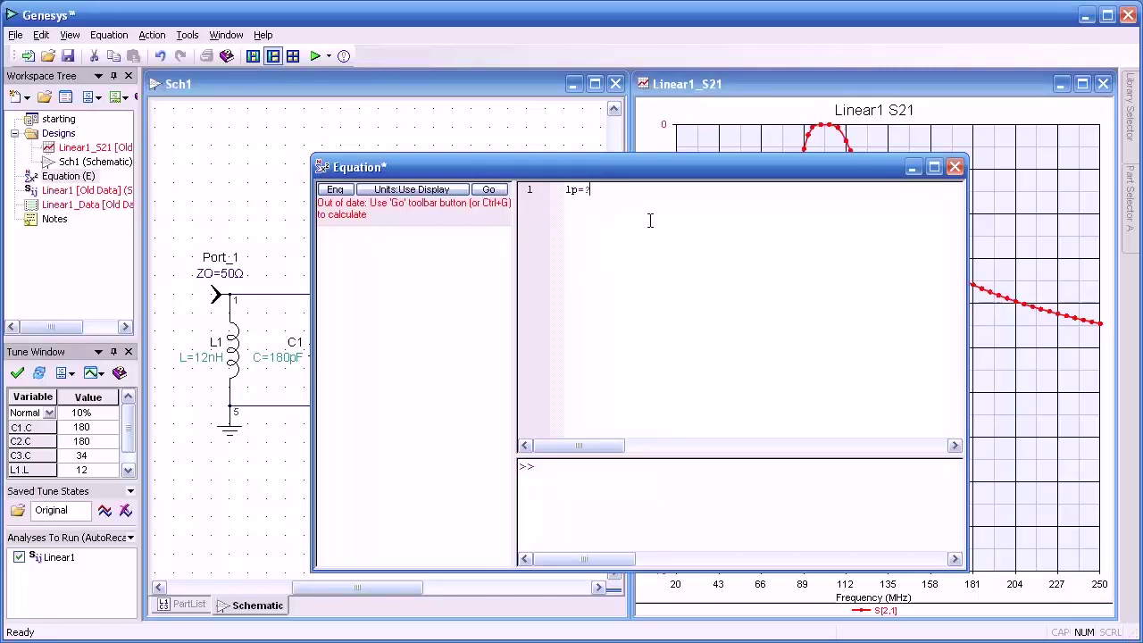
pyautogui.write('=?12')
pyautogui.click(506, 190)
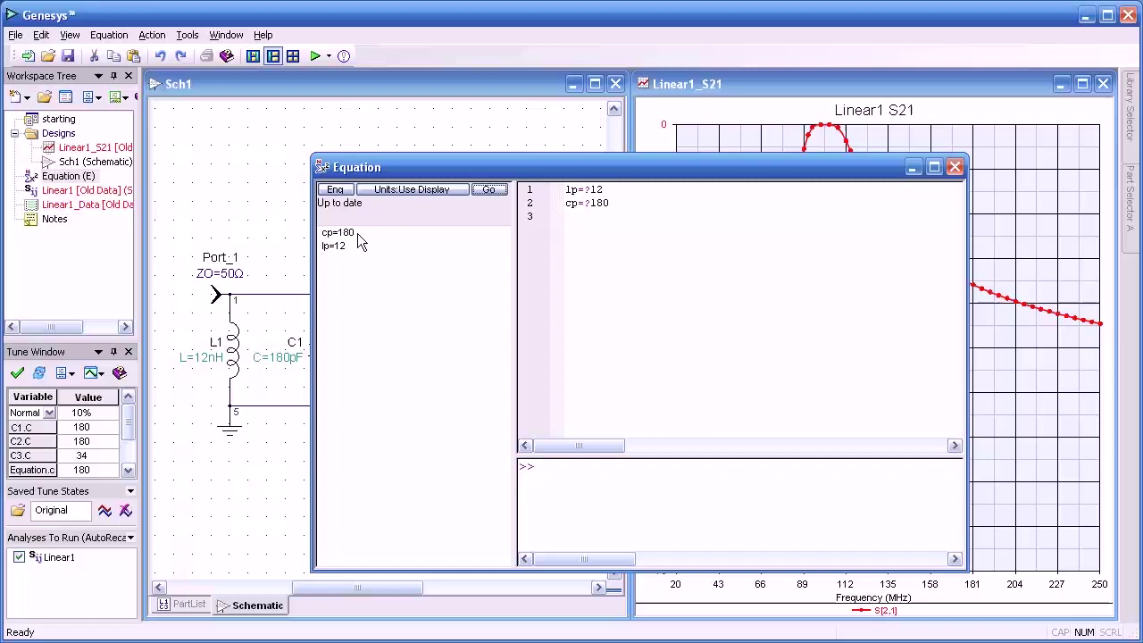
pyautogui.click(954, 167)
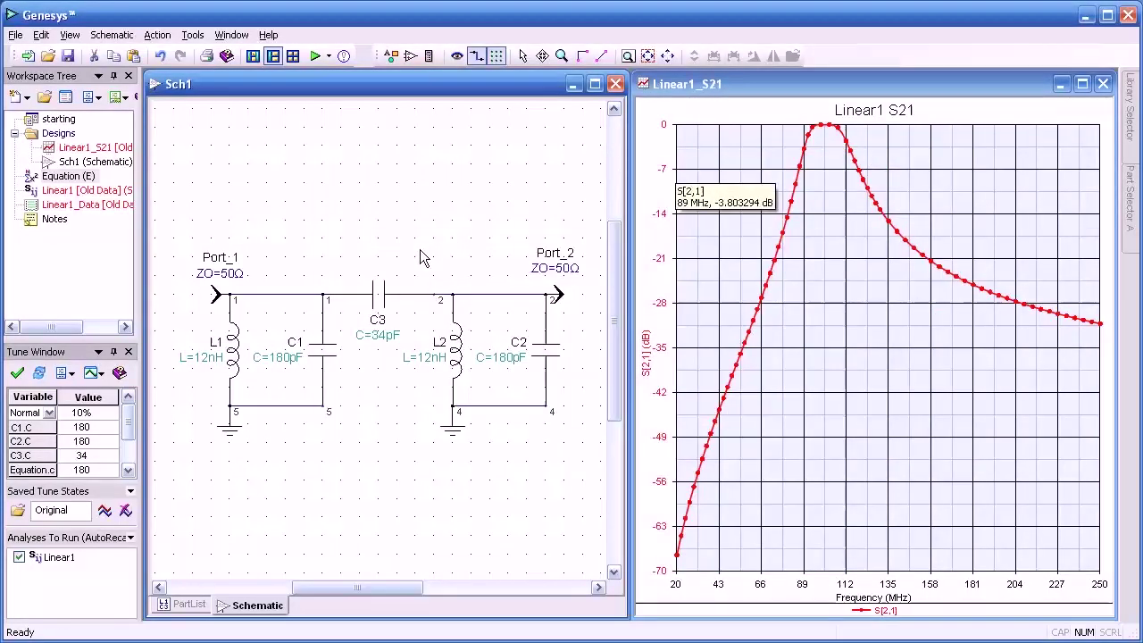
# Set inductor L1's inductance value to the variable lp.
pyautogui.doubleClick(234, 355)
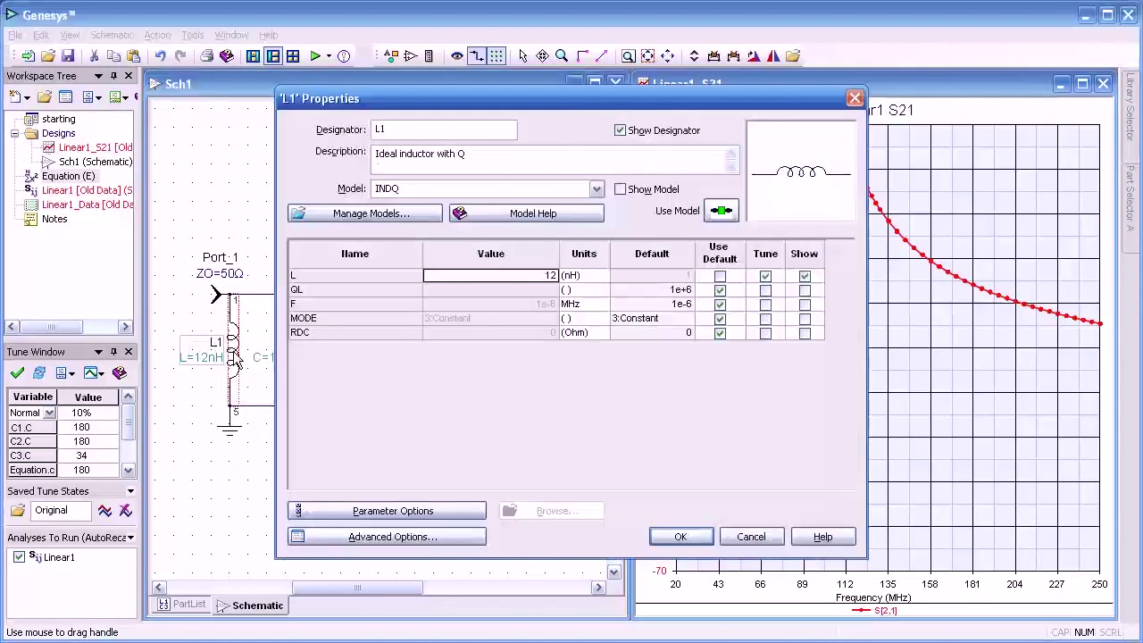
pyautogui.doubleClick(546, 276)
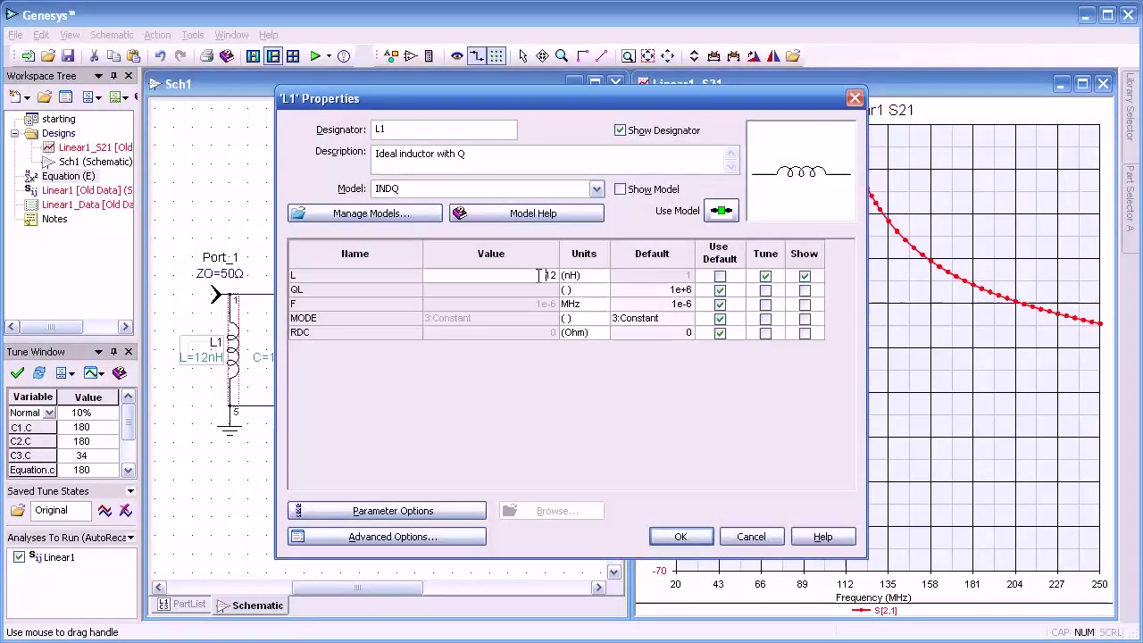
pyautogui.write('p')
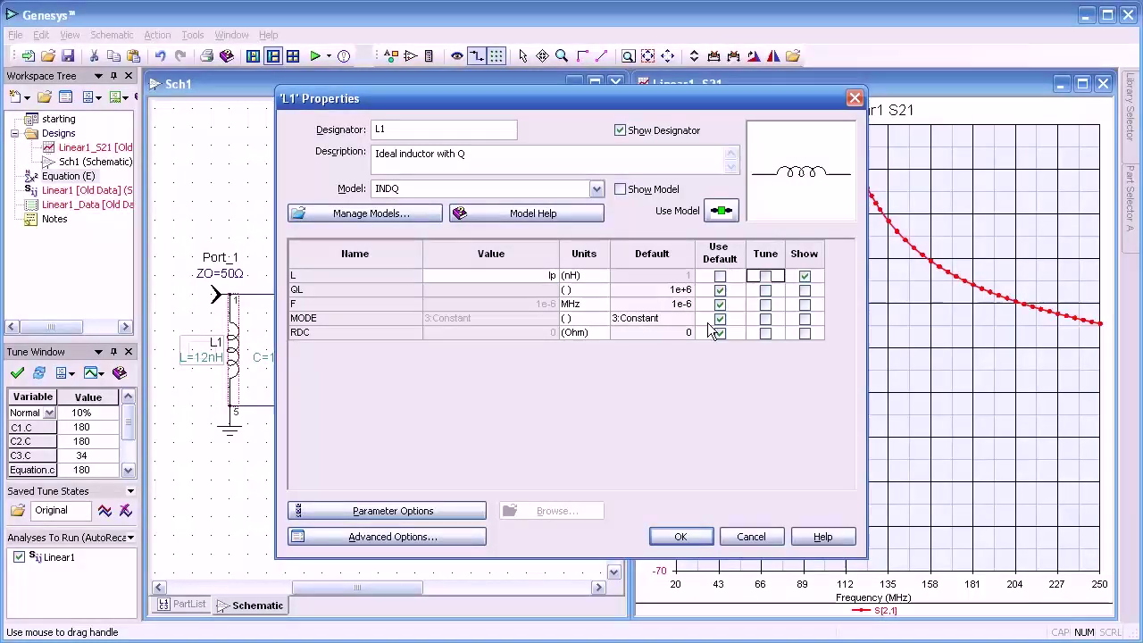
pyautogui.click(680, 536)
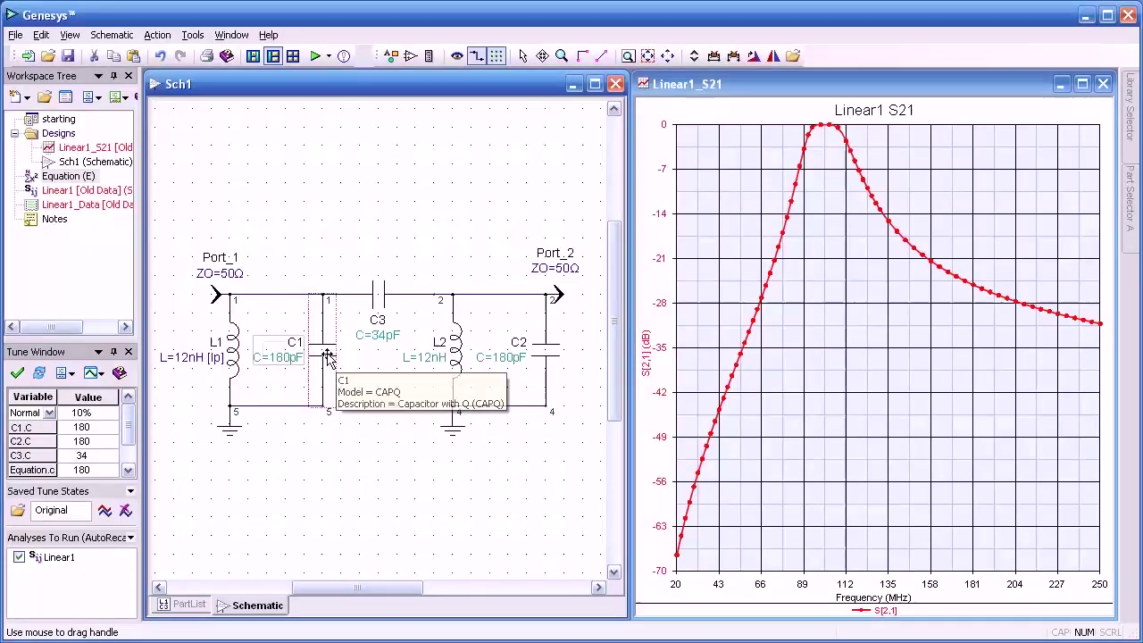
# Set capacitor C1's capacitance to cp and clear its Tune checkbox.
pyautogui.doubleClick(329, 356)
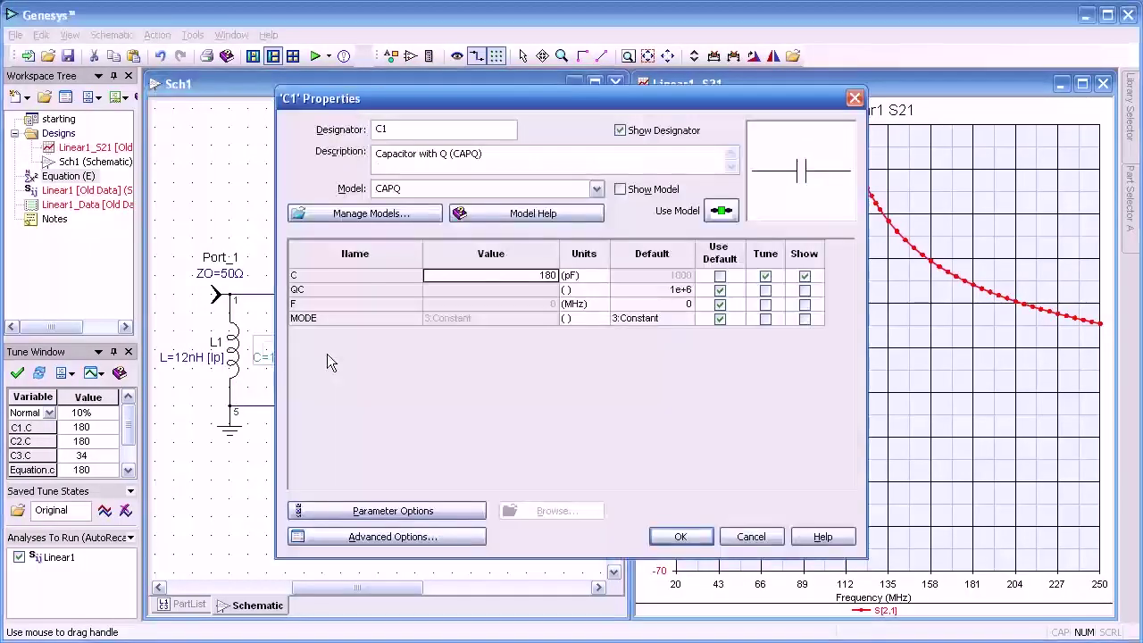
pyautogui.doubleClick(541, 276)
pyautogui.write('cp')
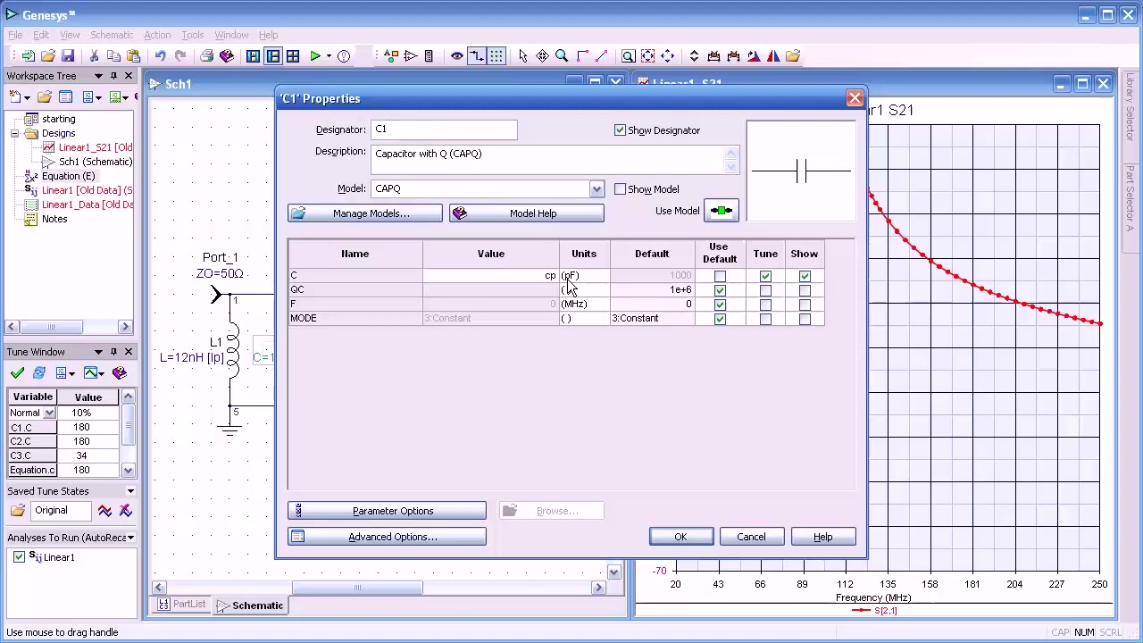
pyautogui.click(765, 276)
pyautogui.click(677, 537)
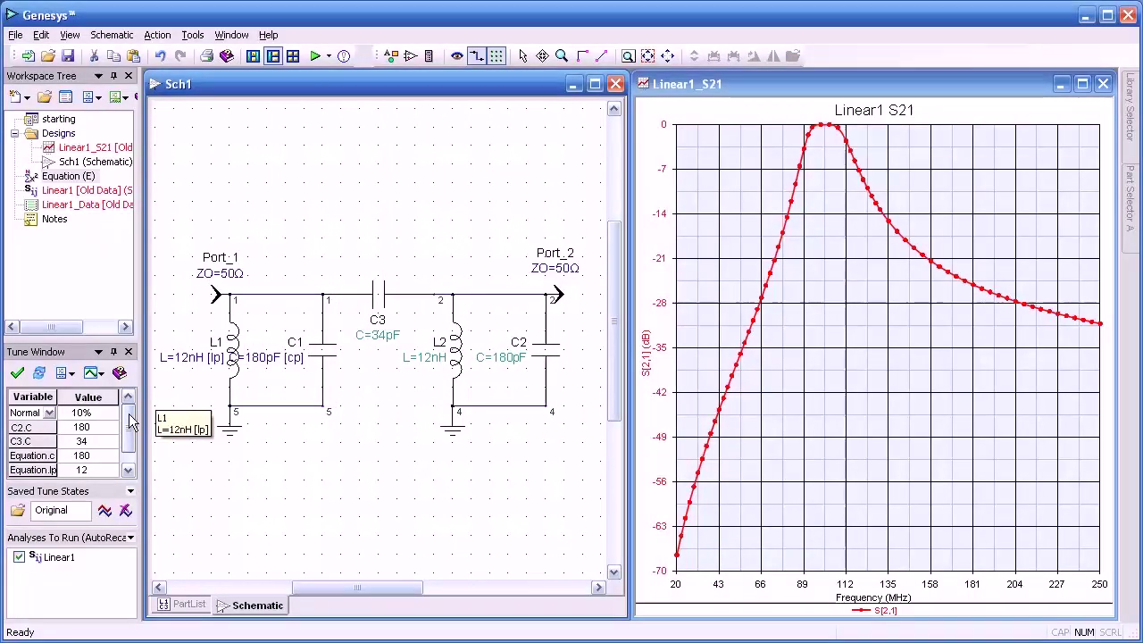
pyautogui.click(130, 447)
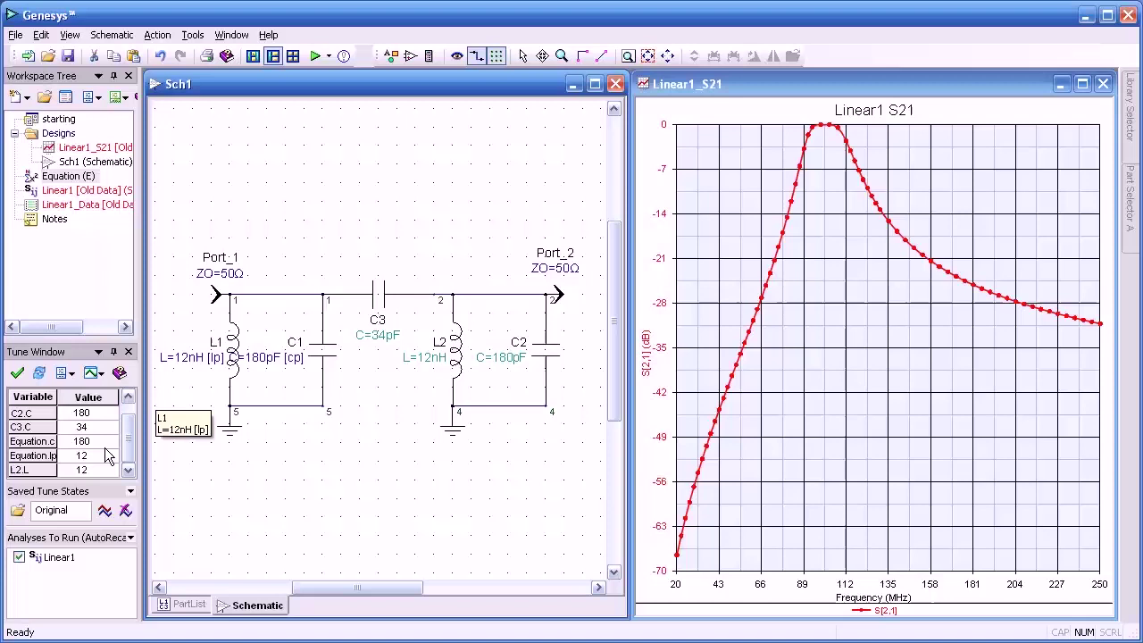
pyautogui.scroll(1, 130, 439)
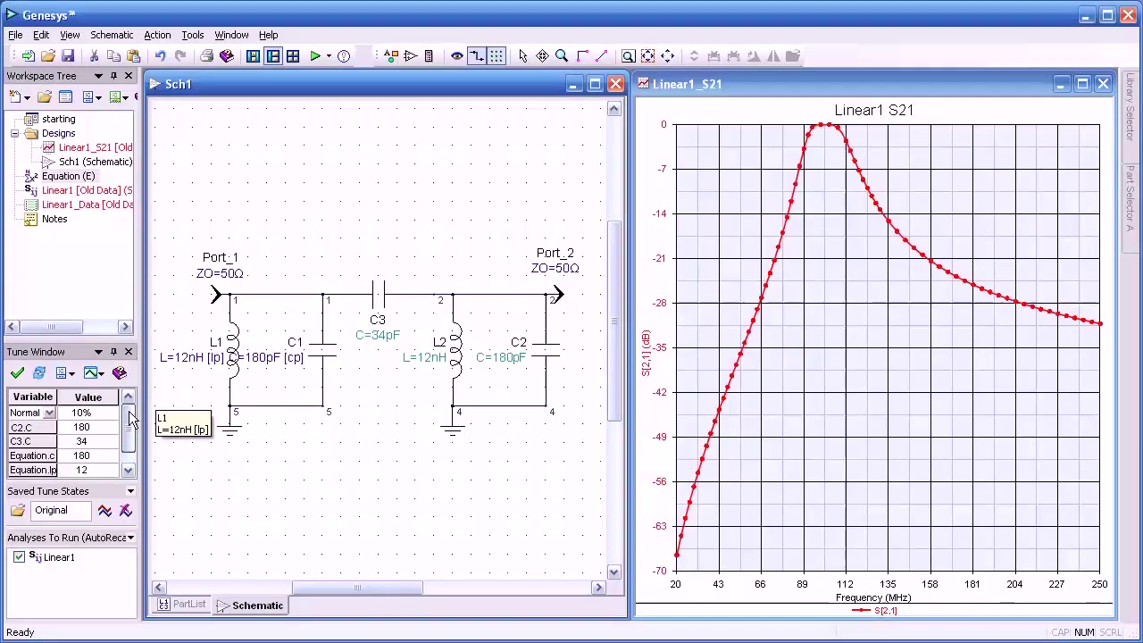
pyautogui.click(75, 427)
pyautogui.scroll(4, 76, 427)
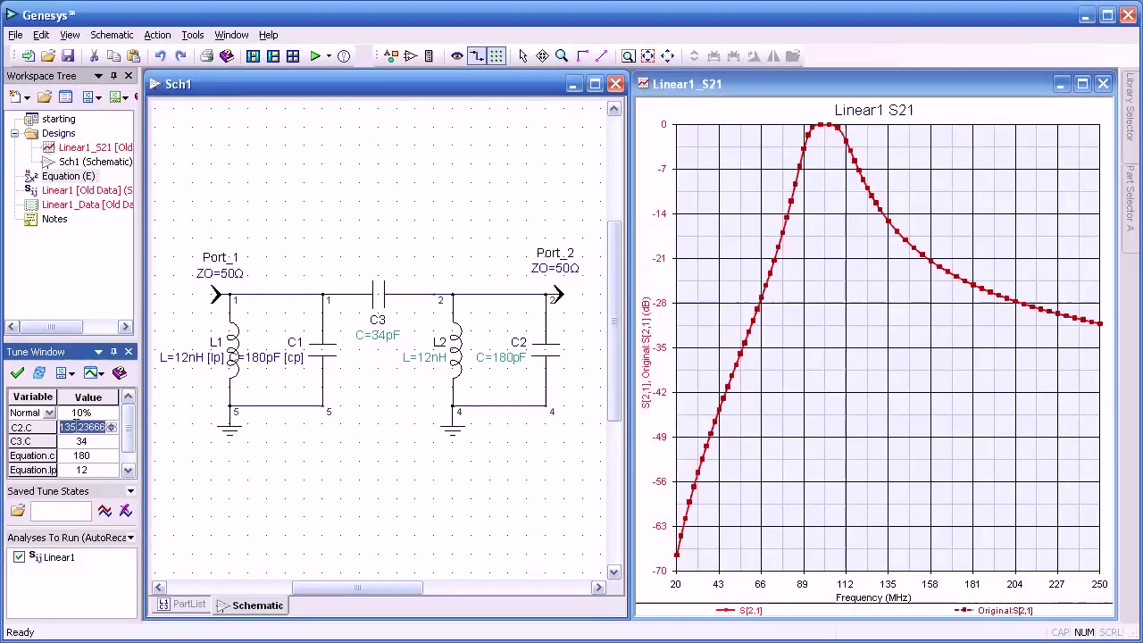
pyautogui.scroll(2, 76, 432)
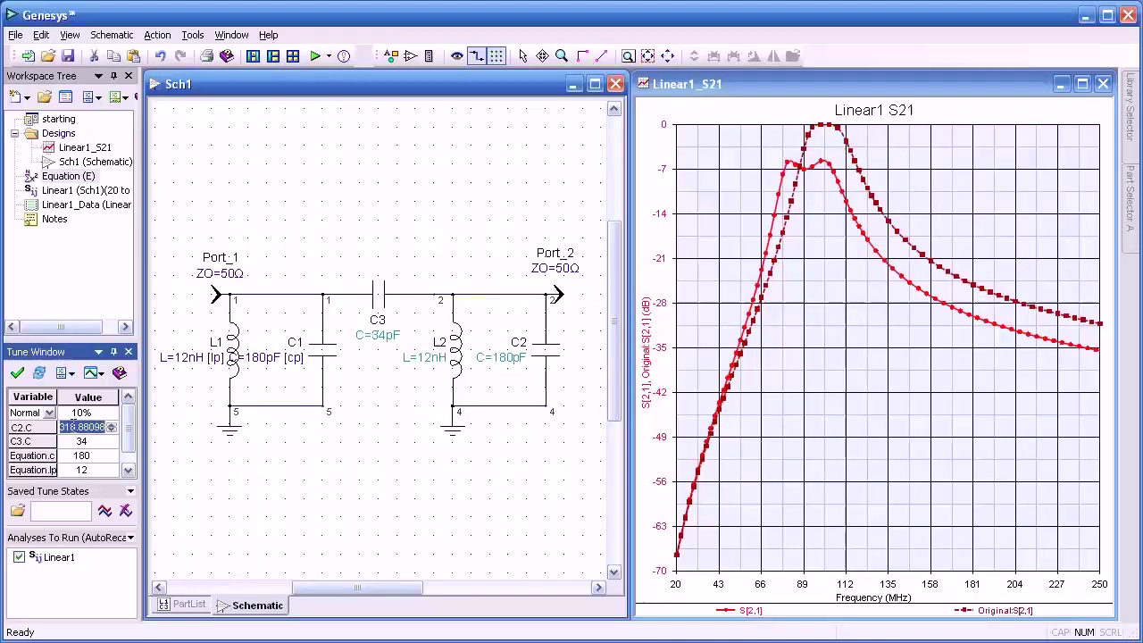
pyautogui.scroll(-1, 125, 438)
pyautogui.click(100, 441)
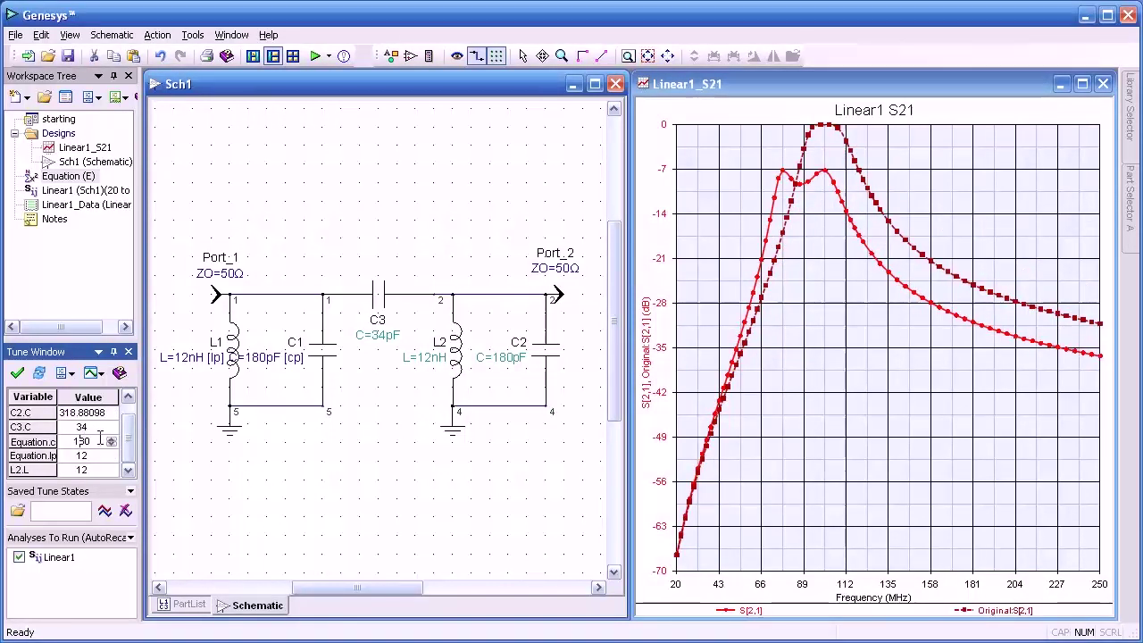
pyautogui.scroll(-3, 100, 437)
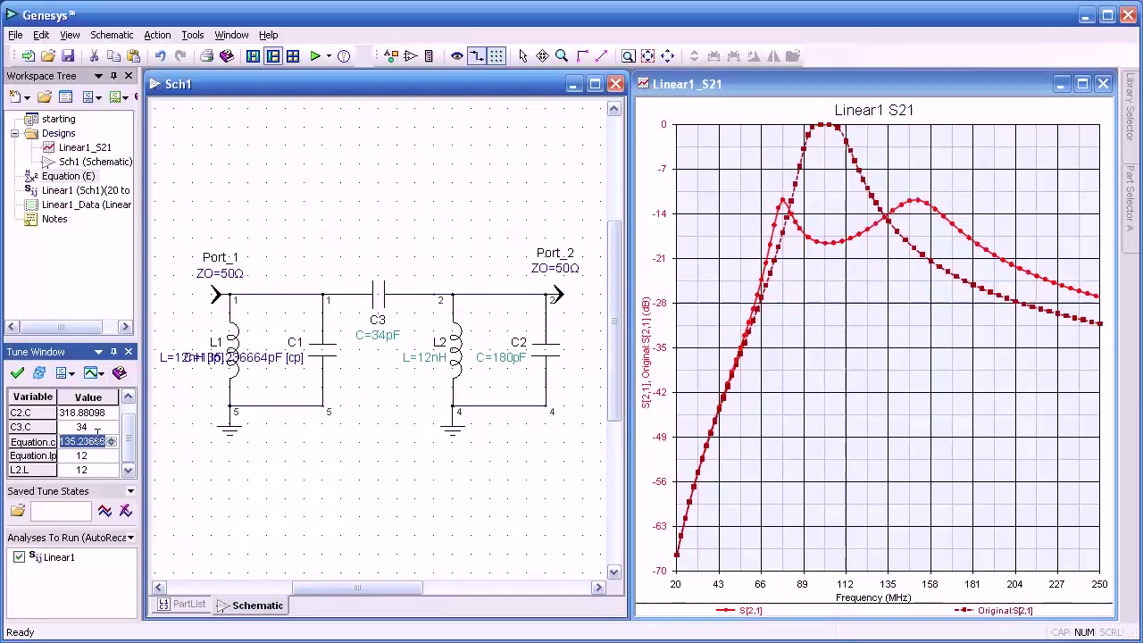
pyautogui.scroll(9, 98, 439)
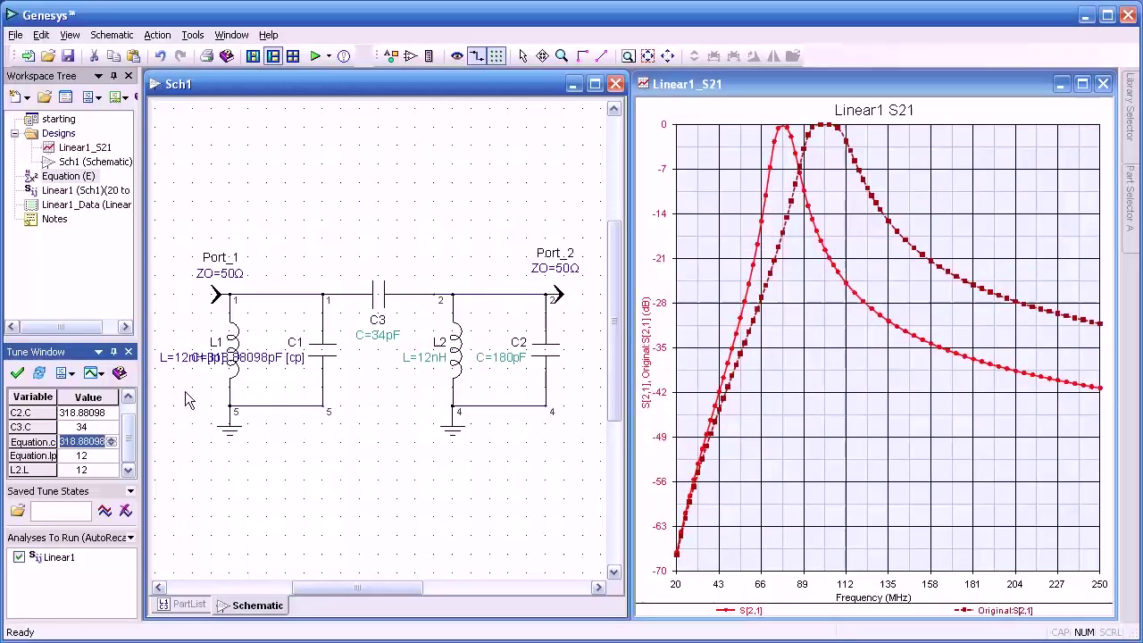
pyautogui.click(17, 511)
pyautogui.click(43, 521)
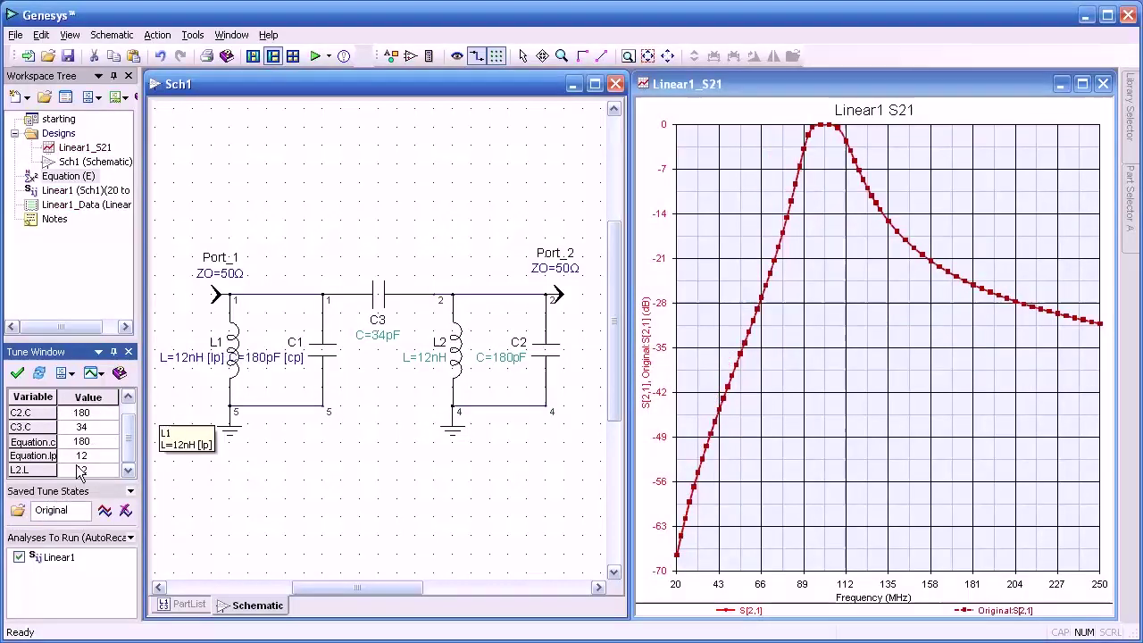
pyautogui.click(17, 373)
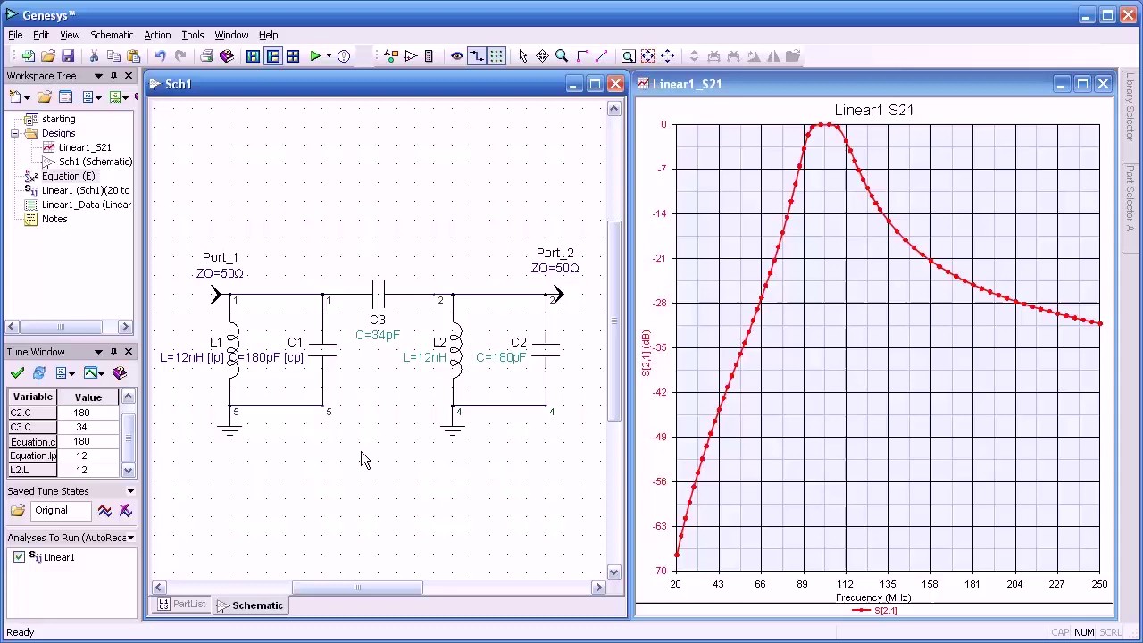
# Set L2's inductance to lp and stop tuning it directly.
pyautogui.doubleClick(458, 345)
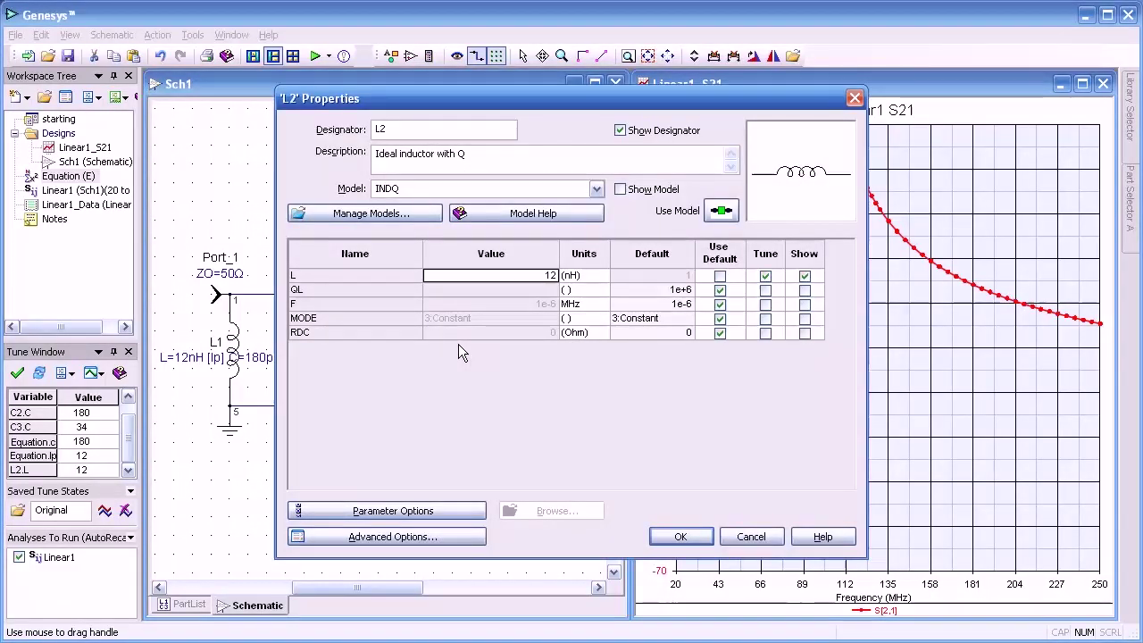
pyautogui.write('lp')
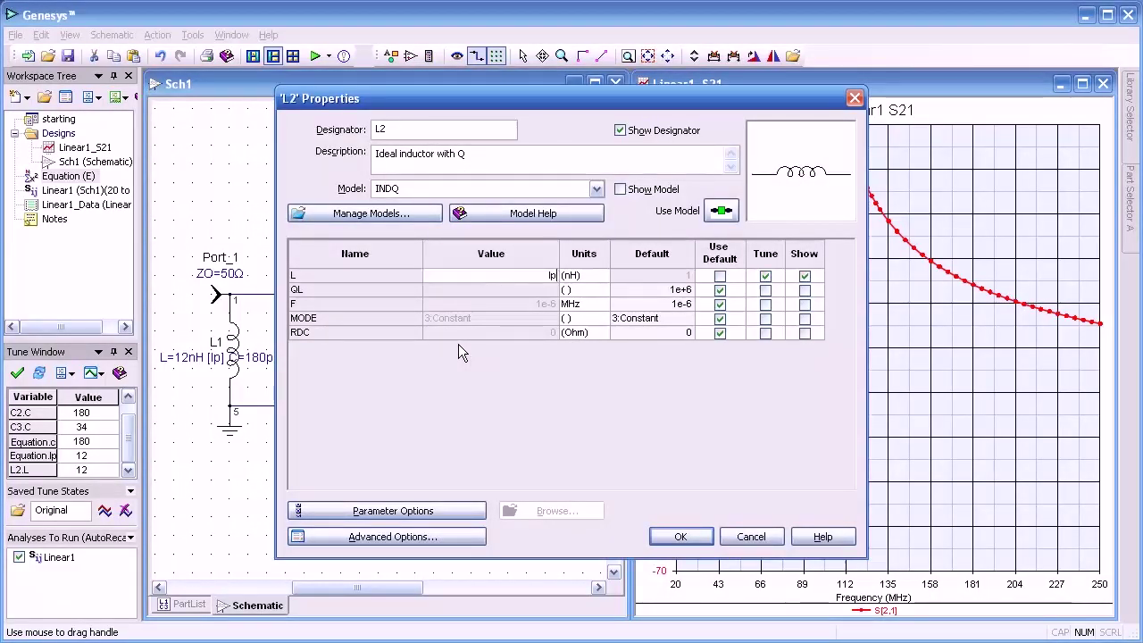
pyautogui.click(765, 276)
pyautogui.click(681, 536)
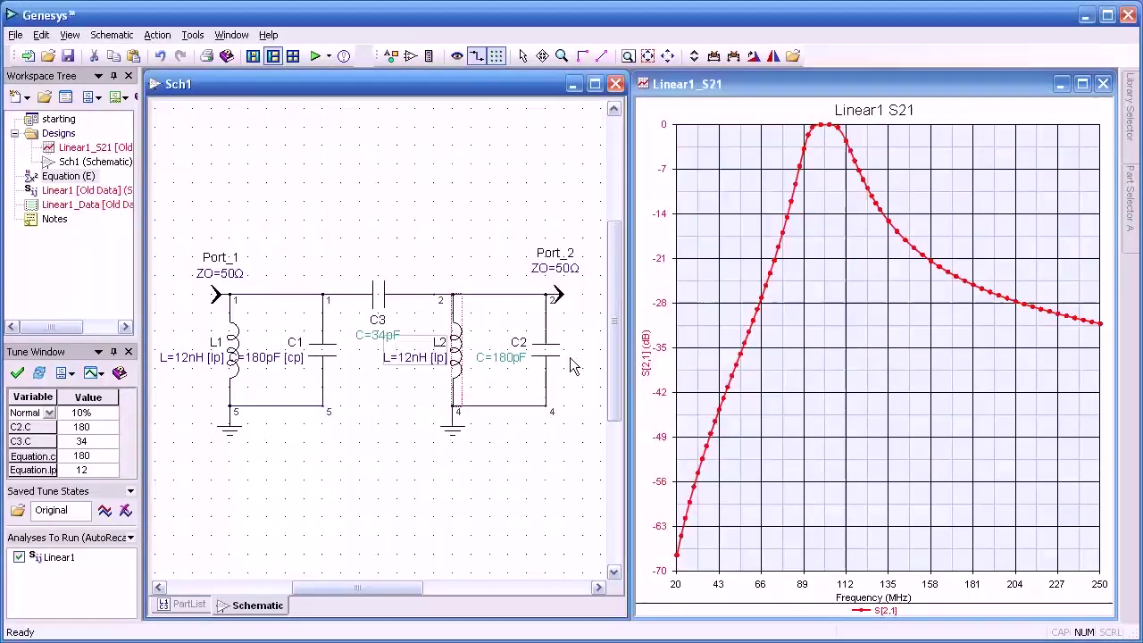
# Set C2's capacitance to cp and stop tuning it directly.
pyautogui.doubleClick(541, 352)
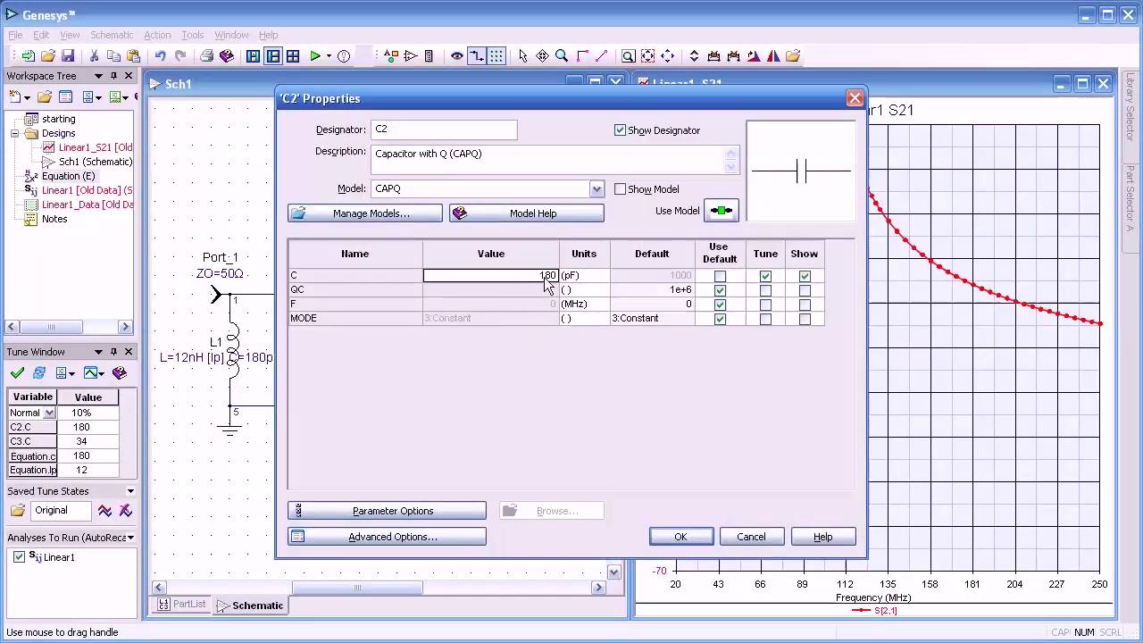
pyautogui.click(539, 276)
pyautogui.doubleClick(544, 275)
pyautogui.write('cp')
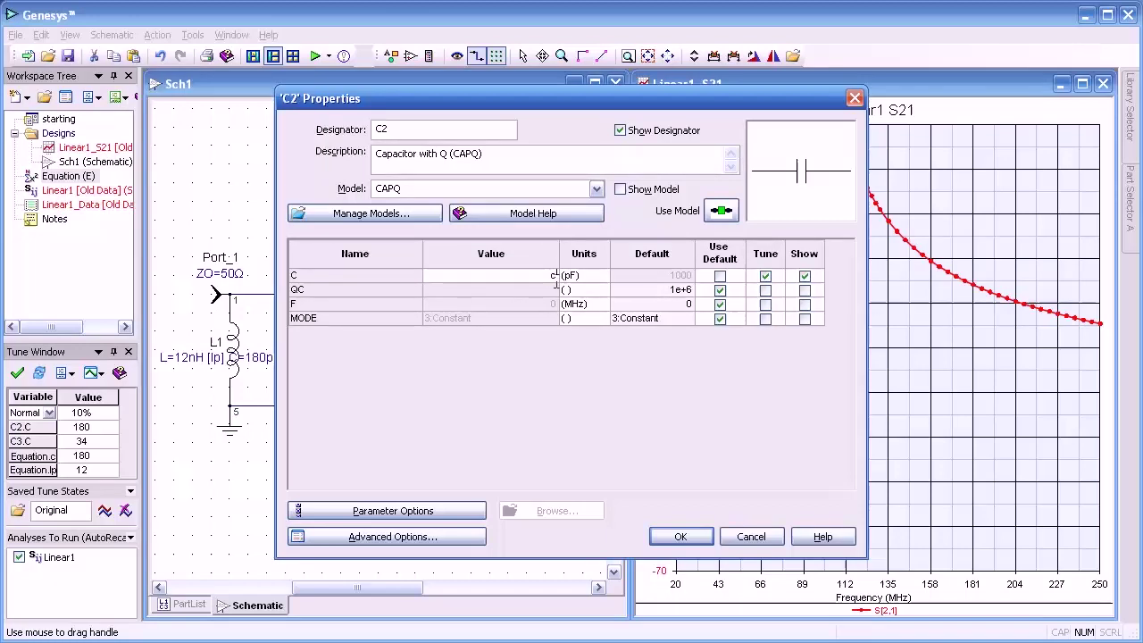
pyautogui.click(765, 276)
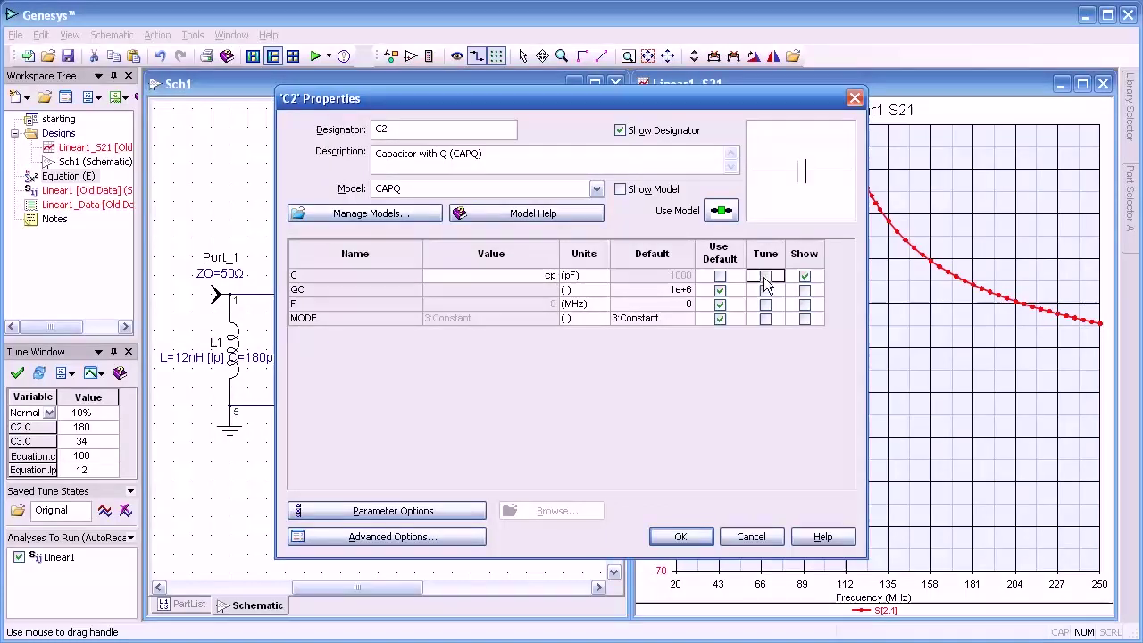
pyautogui.click(681, 536)
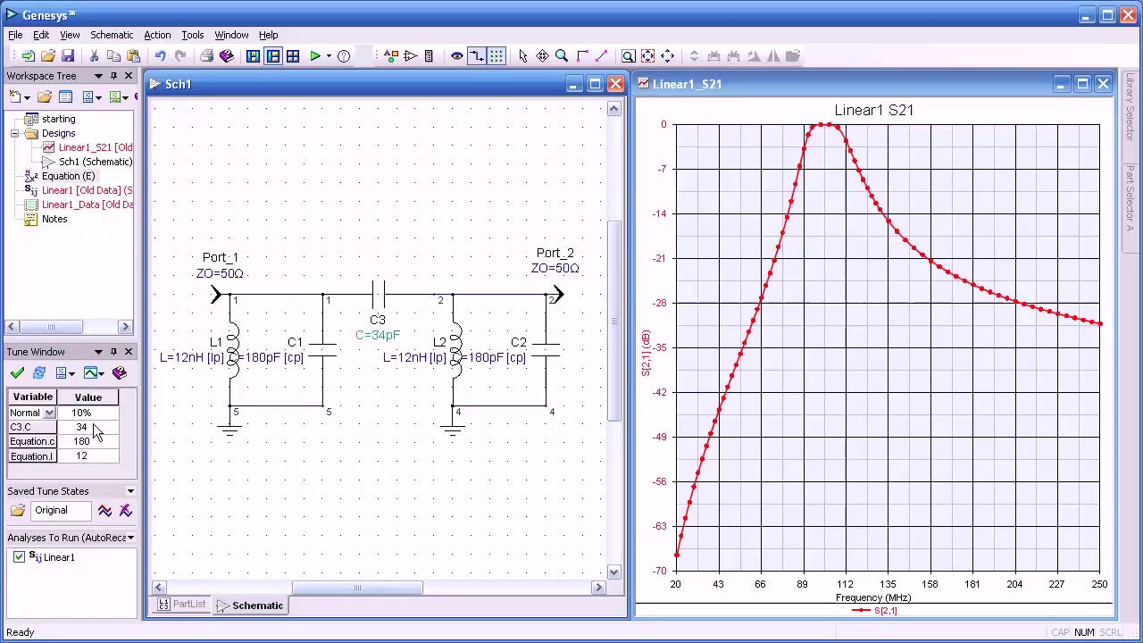
# Tune the shared inductance Equation.lp up and back with 5% steps, ending at 12.
pyautogui.click(90, 455)
pyautogui.scroll(2, 90, 455)
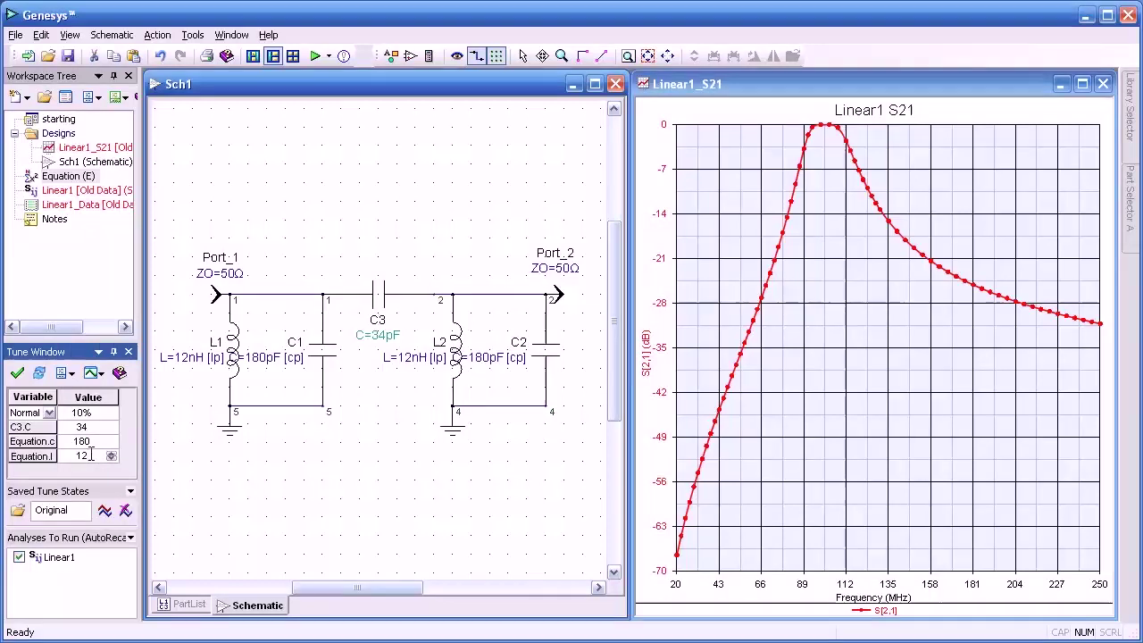
pyautogui.scroll(6, 91, 455)
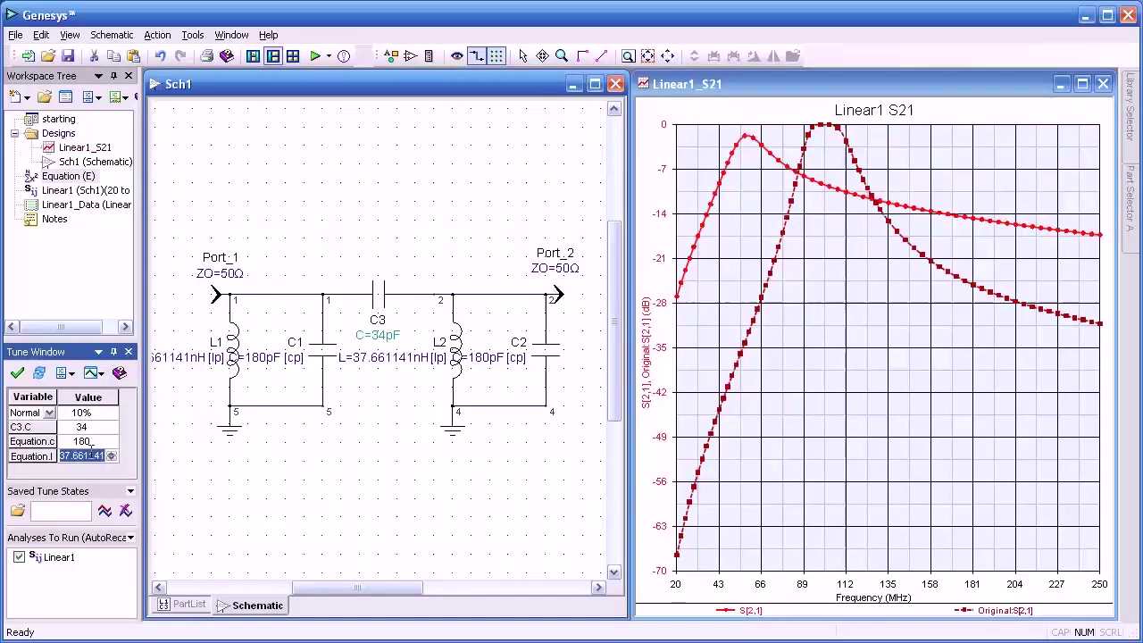
pyautogui.scroll(-15, 90, 443)
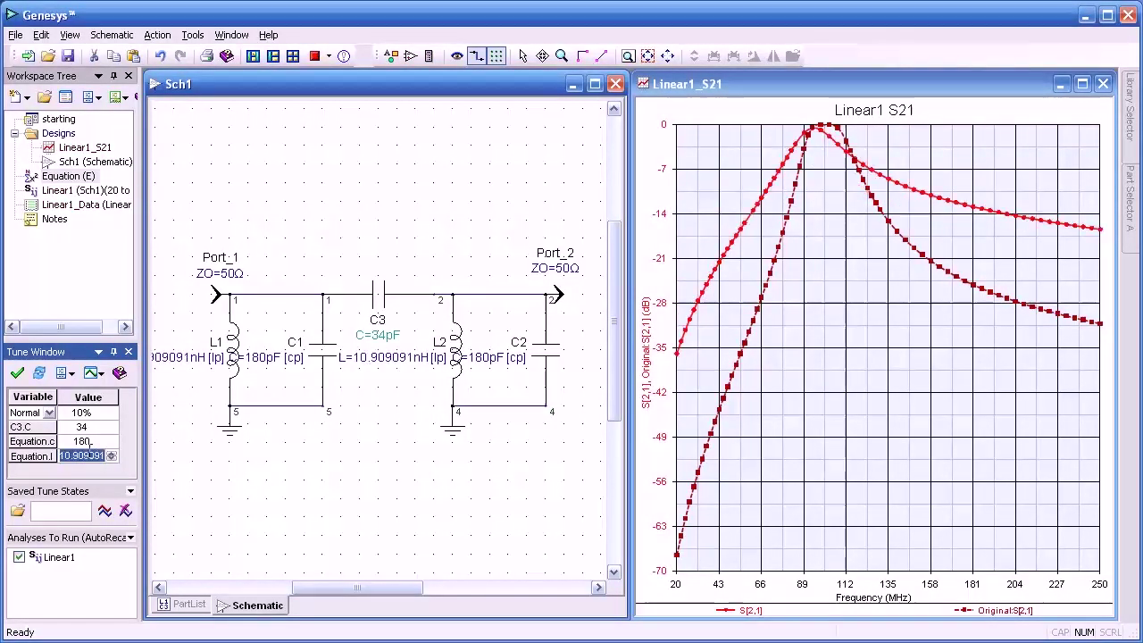
pyautogui.scroll(2, 90, 454)
# Tune Equation.cp and then C3.C up and back, ending at cp 180 and C3 34 pF.
pyautogui.click(90, 441)
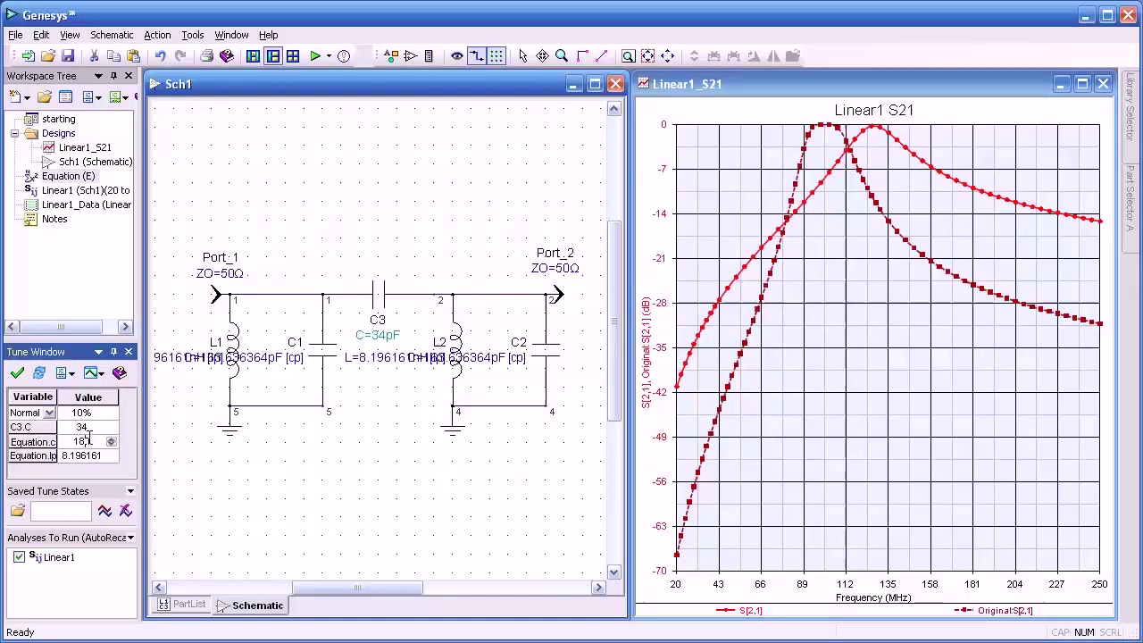
pyautogui.scroll(-2, 89, 441)
pyautogui.scroll(3, 89, 441)
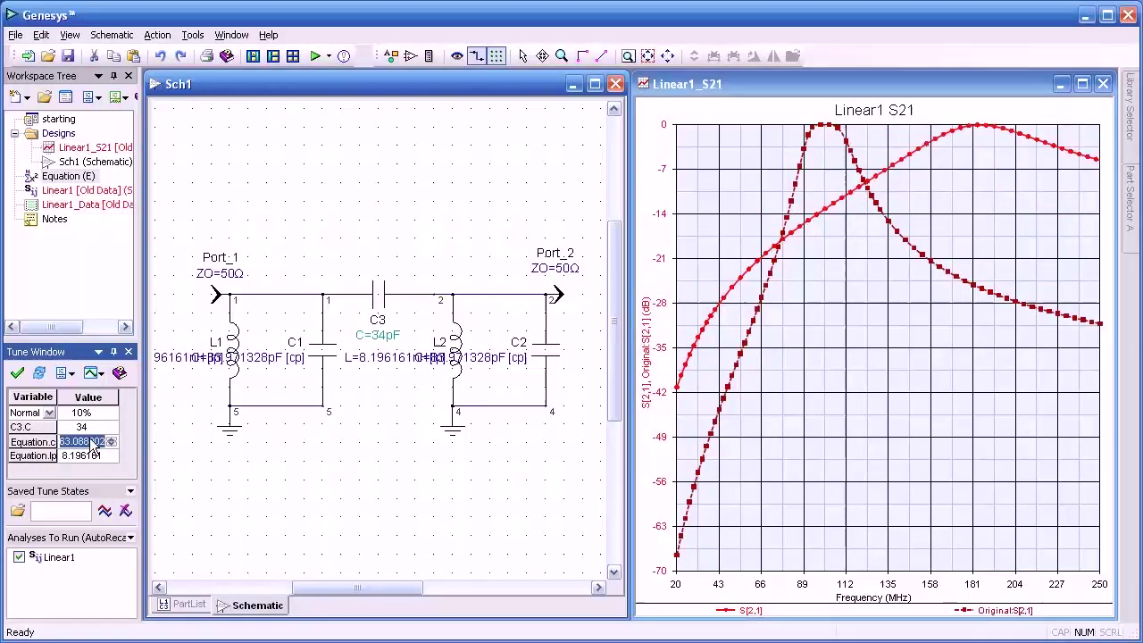
pyautogui.scroll(5, 89, 443)
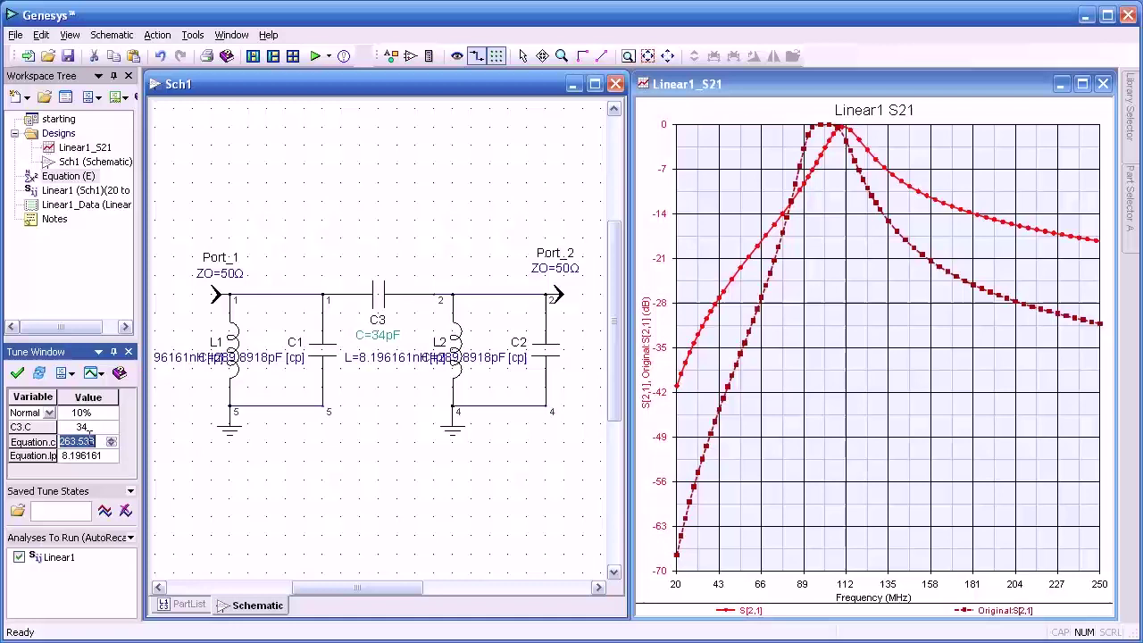
pyautogui.press('Up')
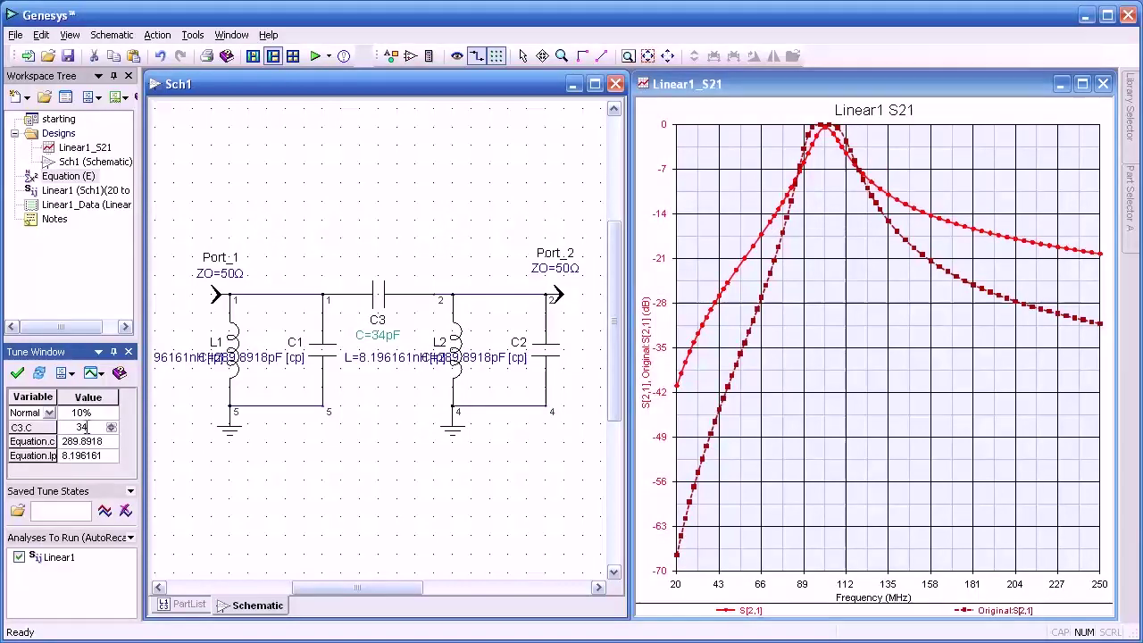
pyautogui.scroll(14, 85, 427)
pyautogui.scroll(-10, 85, 427)
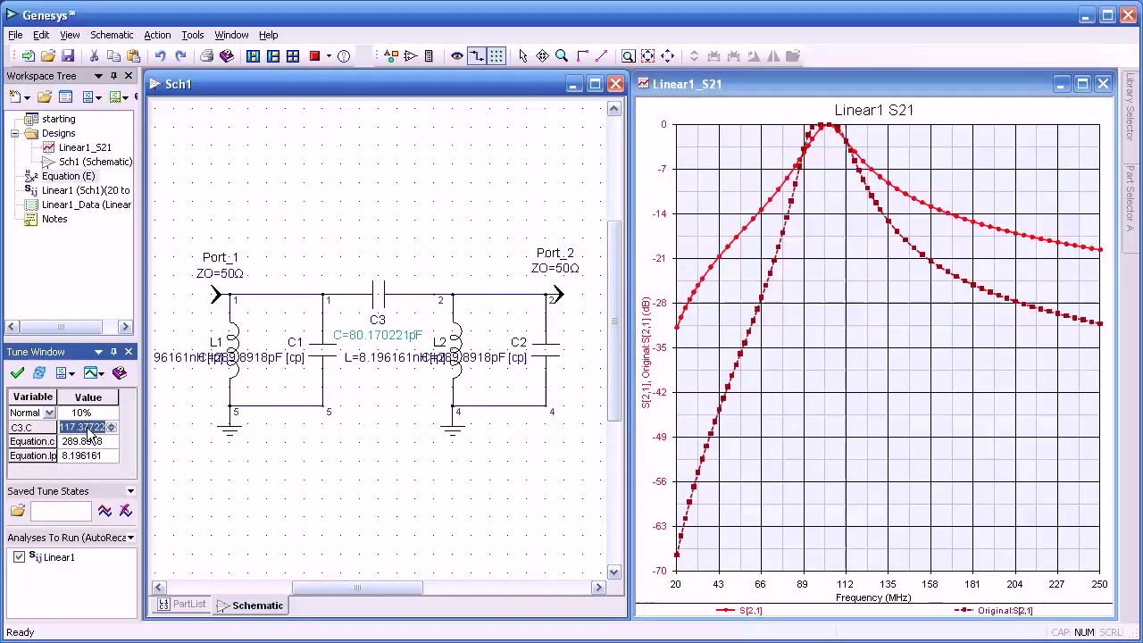
pyautogui.scroll(-5, 84, 427)
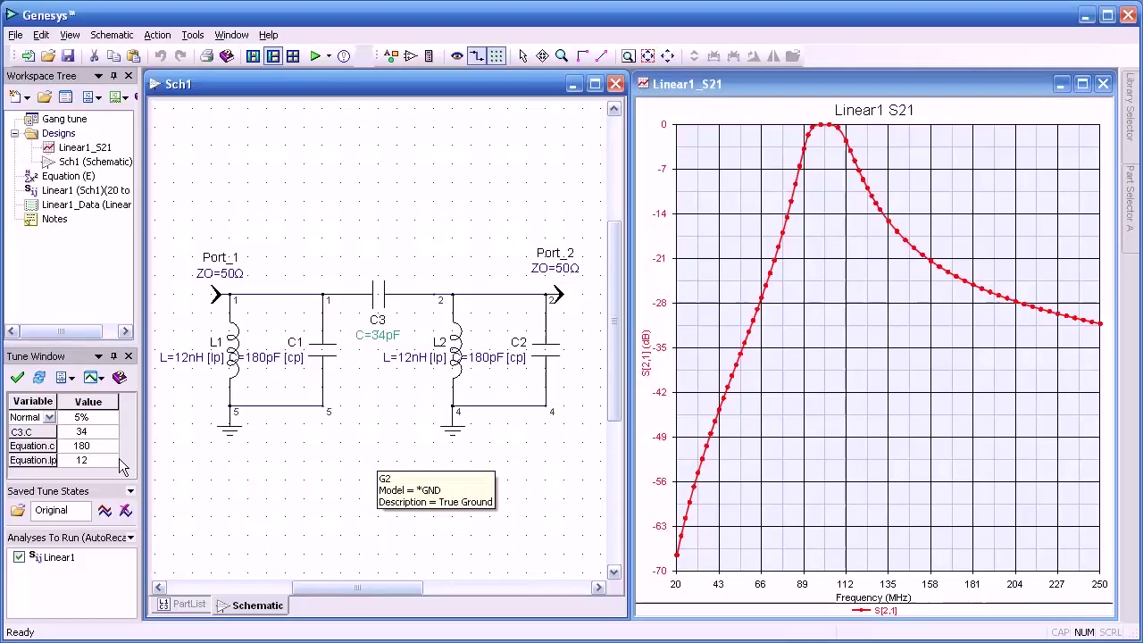
# Switch to Step Size tuning mode and spin C3.C up one step and back.
pyautogui.click(50, 418)
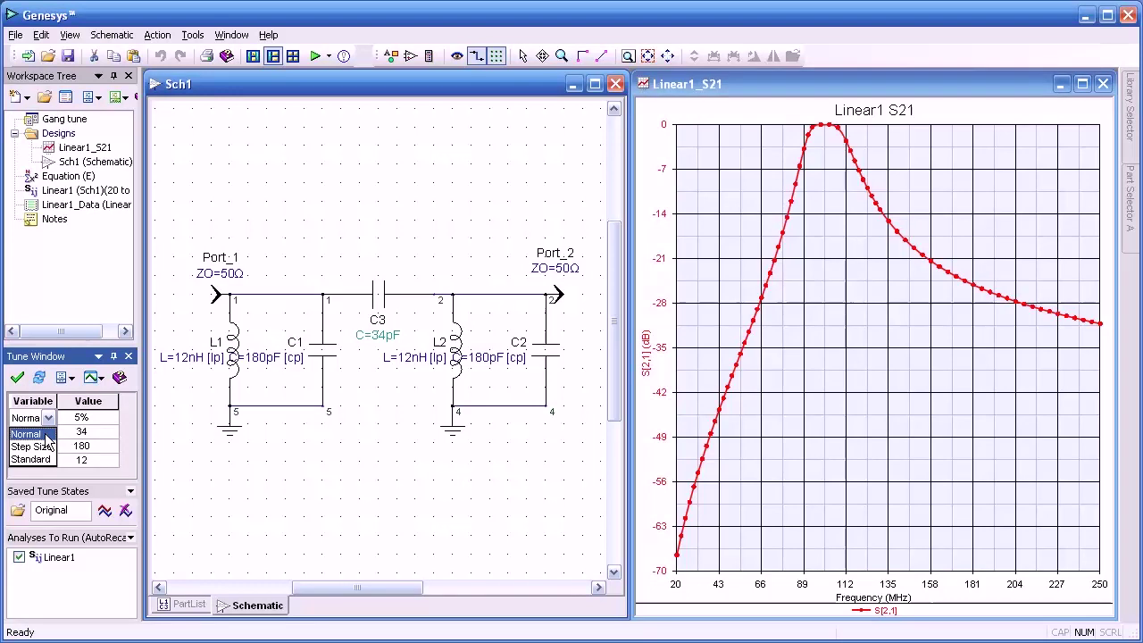
pyautogui.click(47, 445)
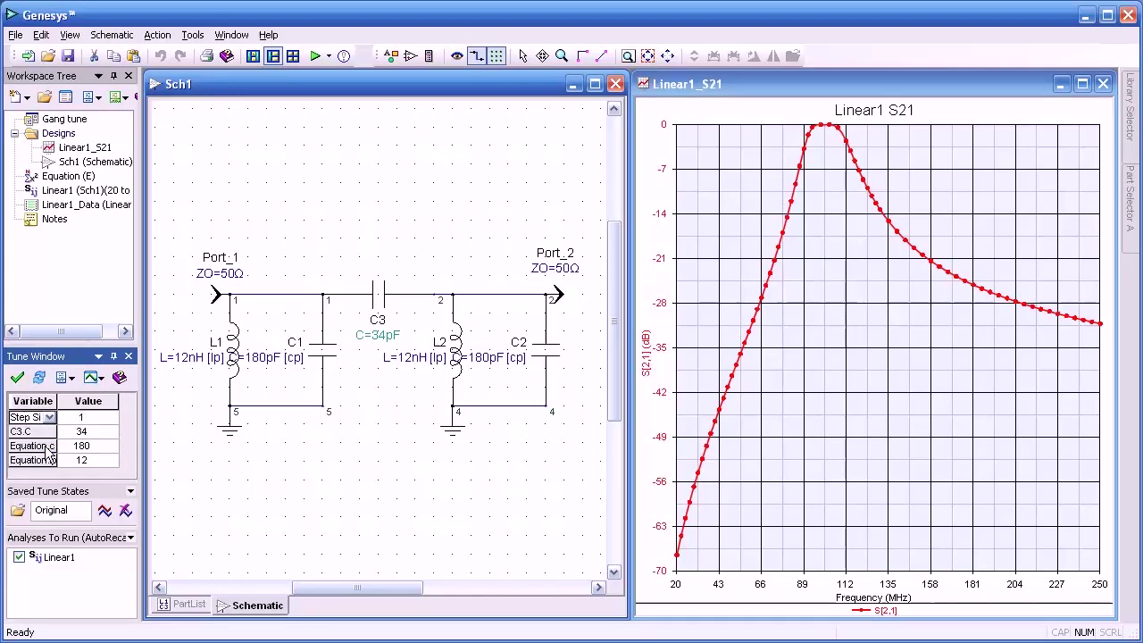
pyautogui.click(91, 419)
pyautogui.click(90, 431)
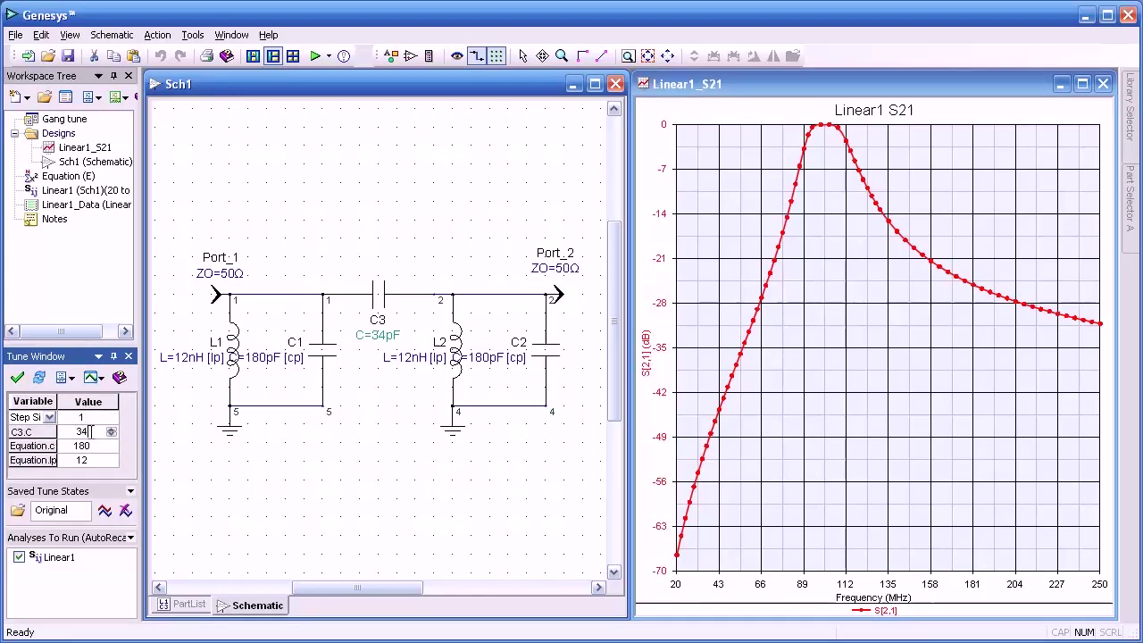
pyautogui.press('Up')
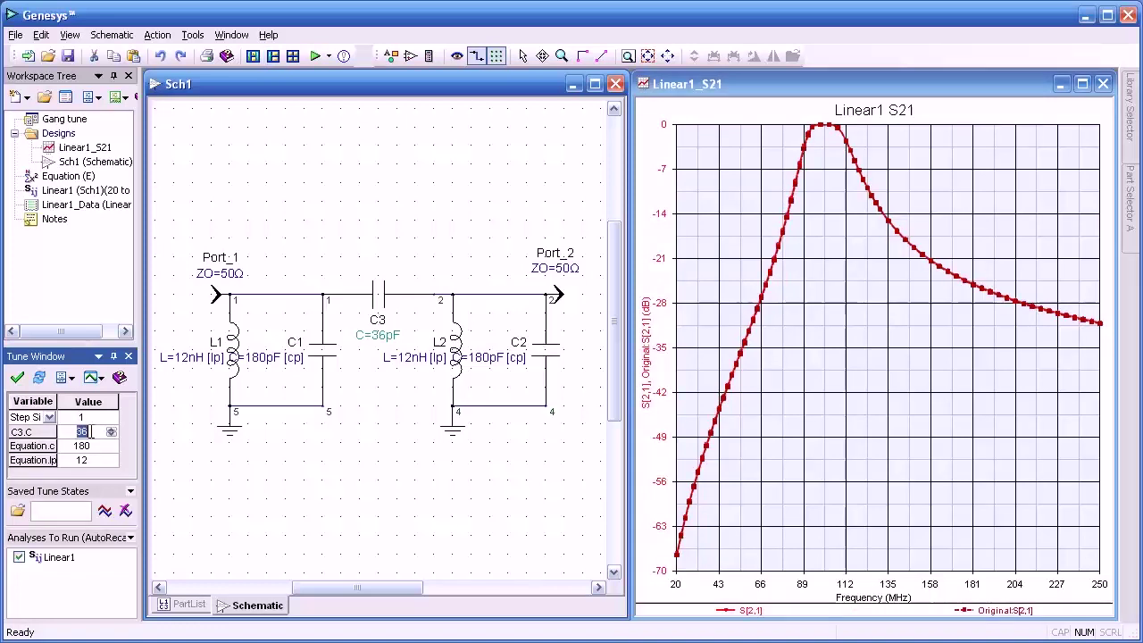
pyautogui.press('Down')
# Try Standard-value tuning, then return to Normal percentage tuning at a 5% step.
pyautogui.click(49, 417)
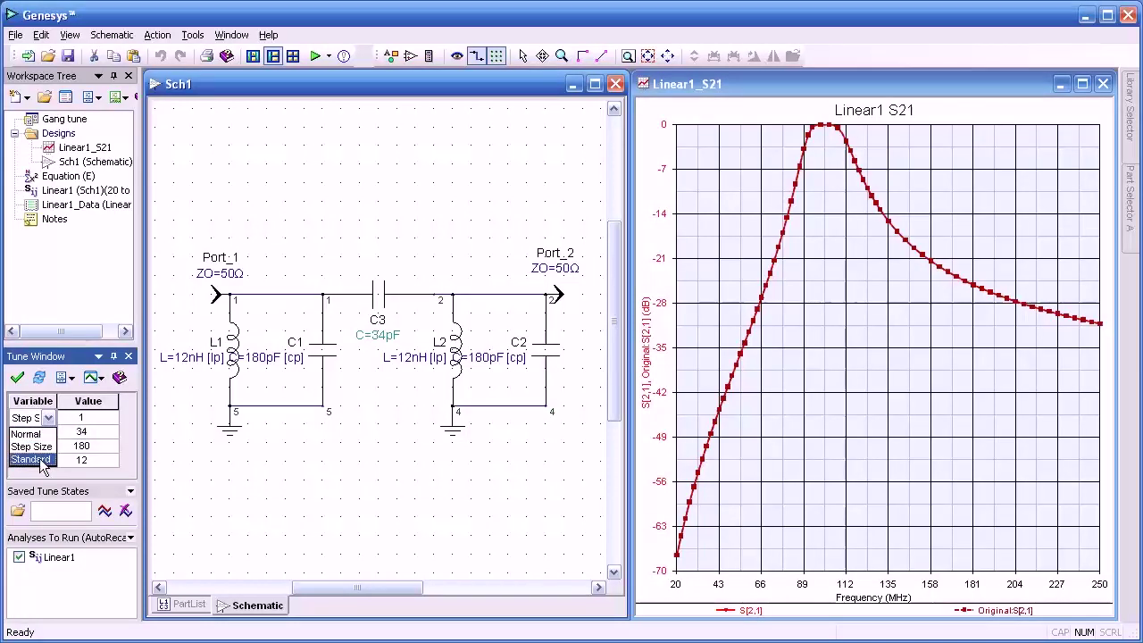
pyautogui.click(32, 459)
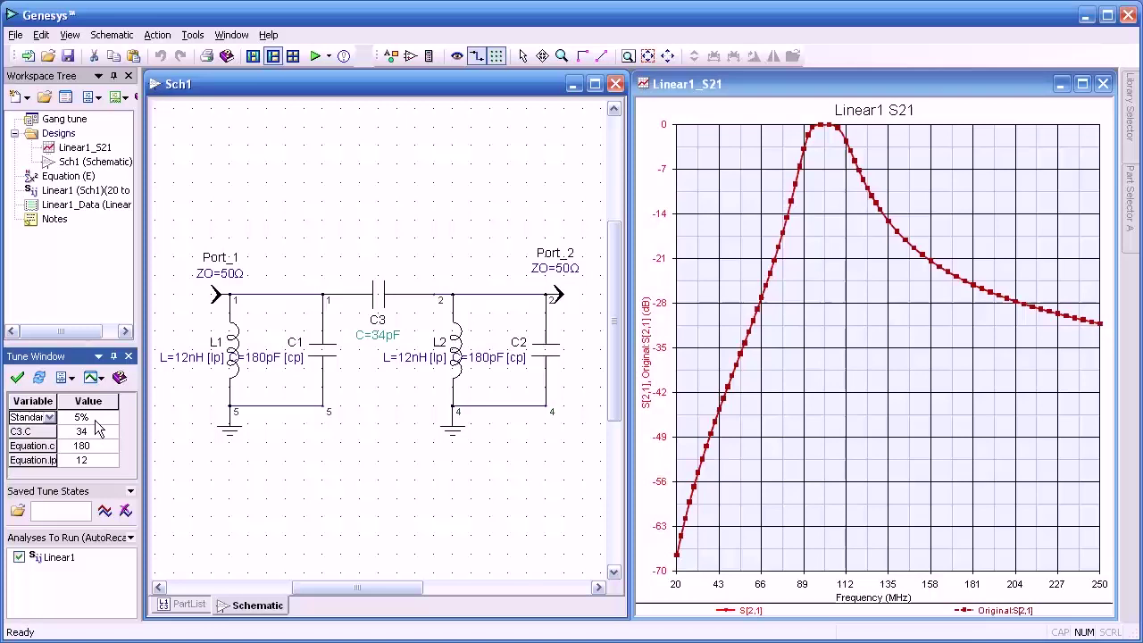
pyautogui.click(49, 417)
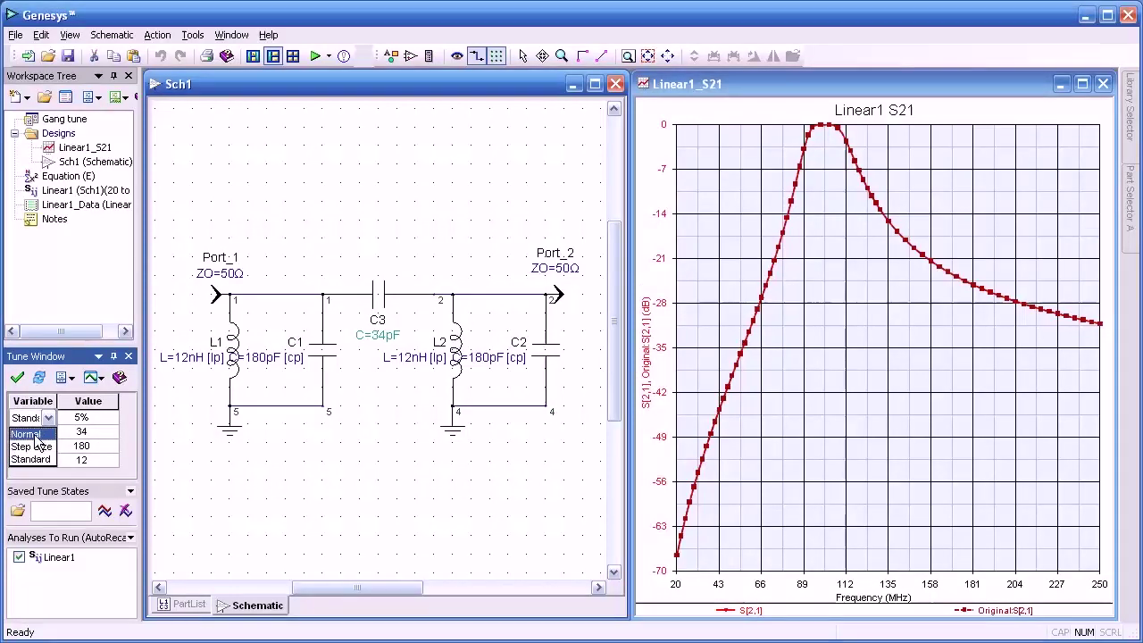
pyautogui.click(34, 432)
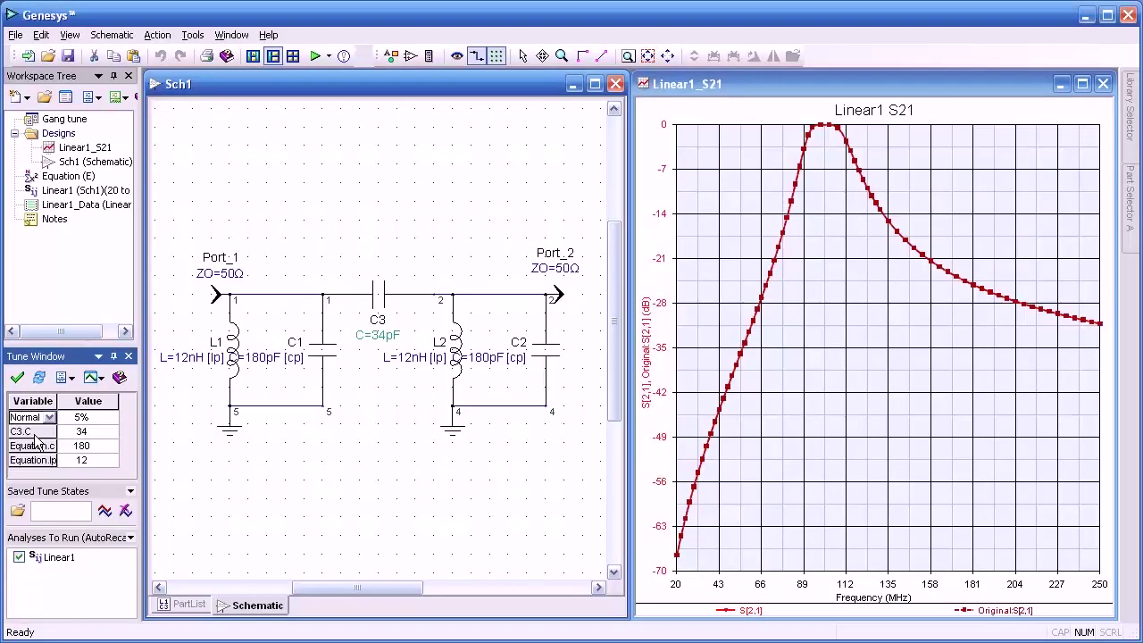
pyautogui.click(105, 421)
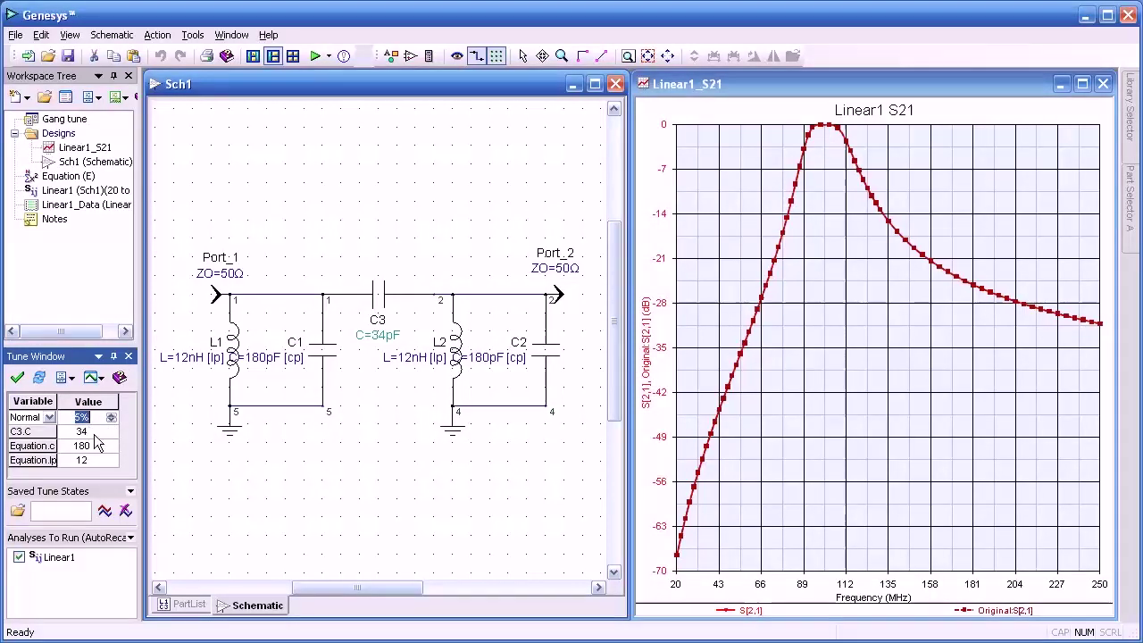
# Nudge C3.C up and back at a 10% step, then restore 5% with C3.C at 34.
pyautogui.click(93, 447)
pyautogui.click(90, 432)
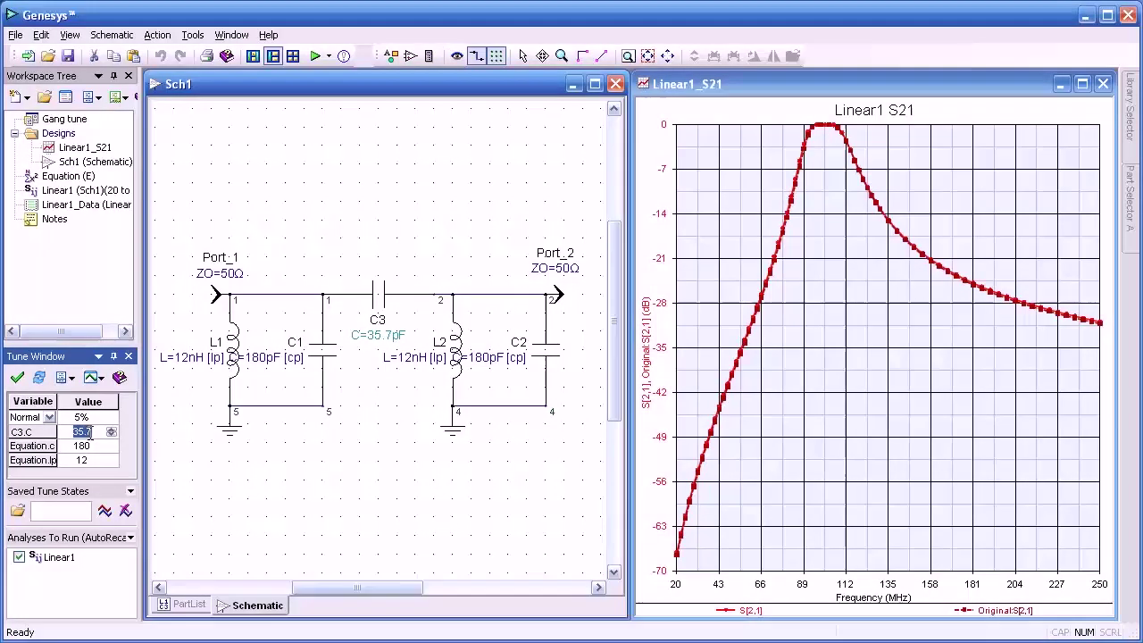
pyautogui.doubleClick(91, 432)
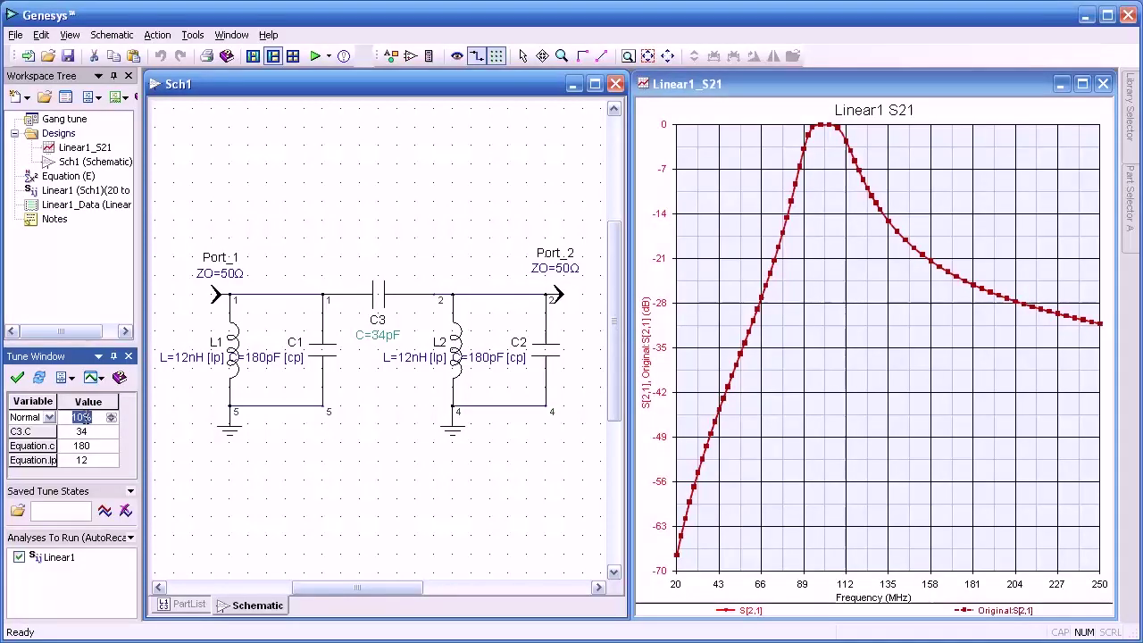
pyautogui.click(92, 432)
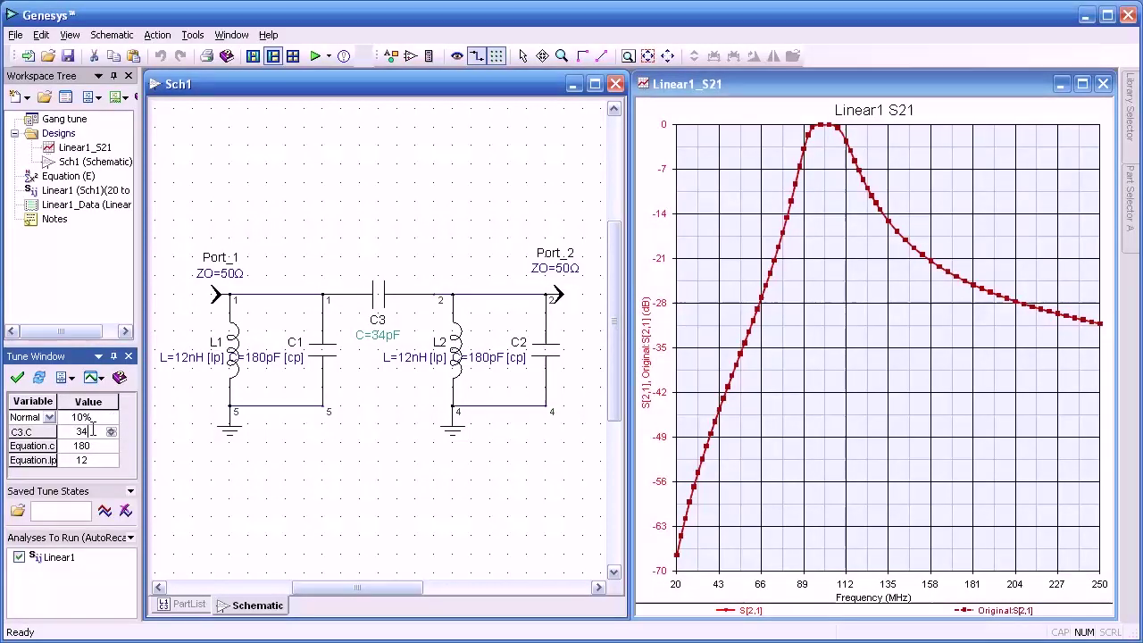
pyautogui.scroll(1, 93, 431)
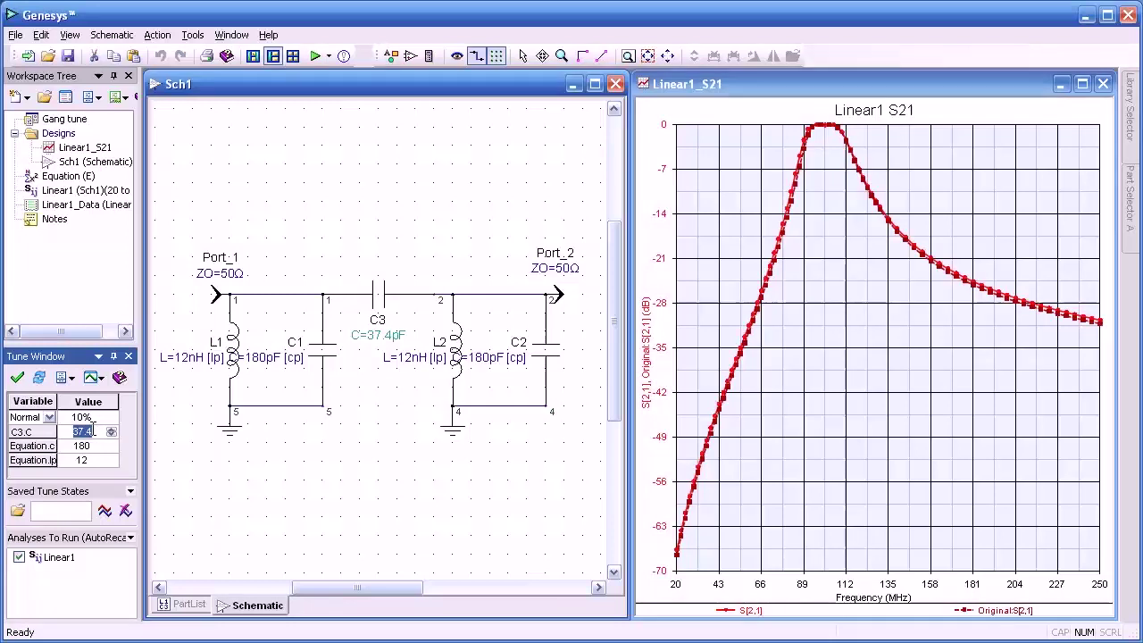
pyautogui.scroll(-1, 92, 431)
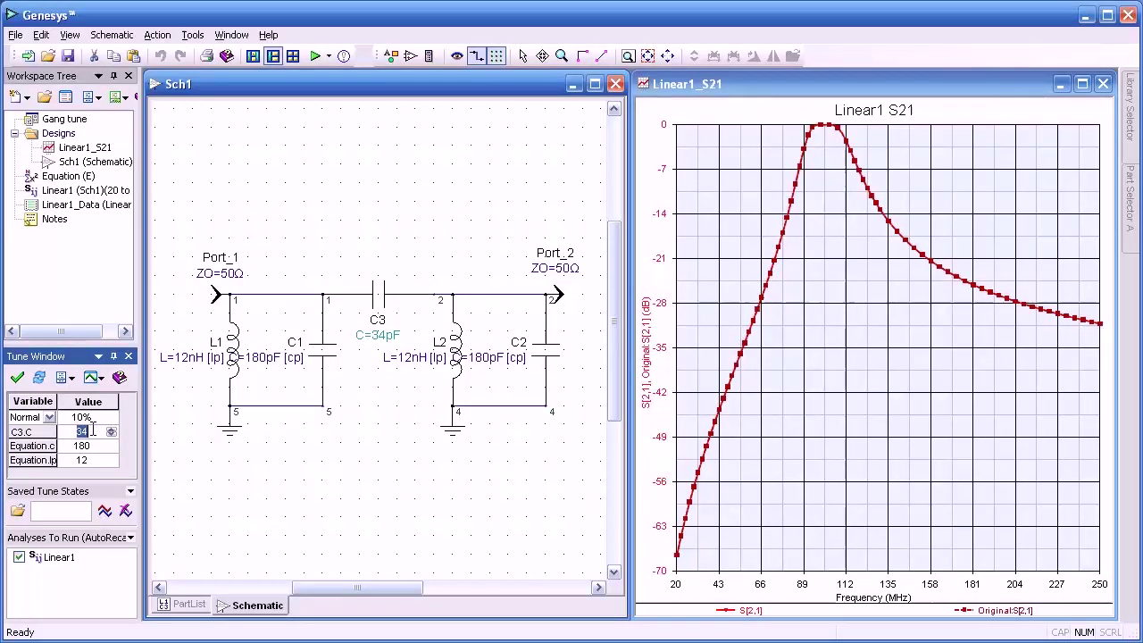
pyautogui.click(98, 418)
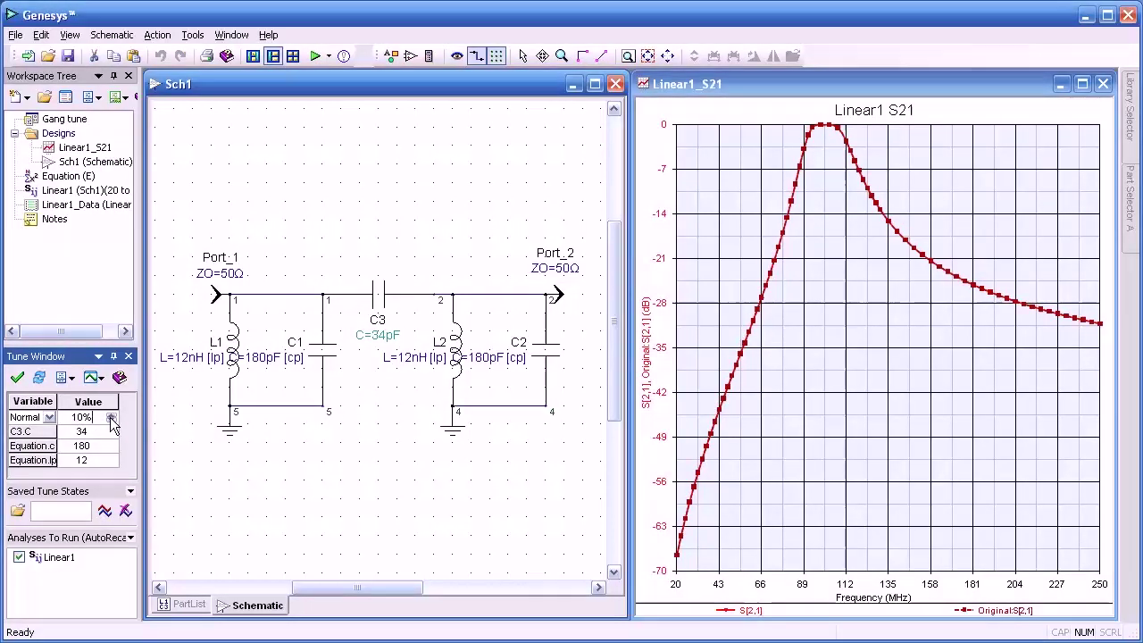
pyautogui.scroll(-1, 101, 427)
# Clear the comparison trace and recall the Original tune state.
pyautogui.click(16, 377)
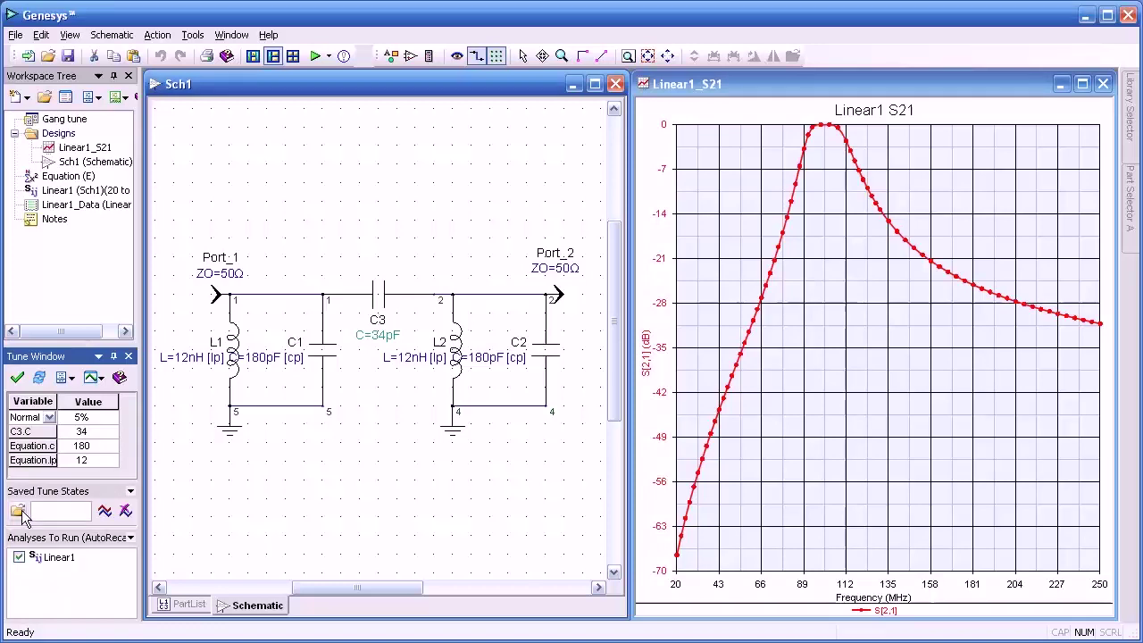
pyautogui.click(53, 510)
pyautogui.click(42, 520)
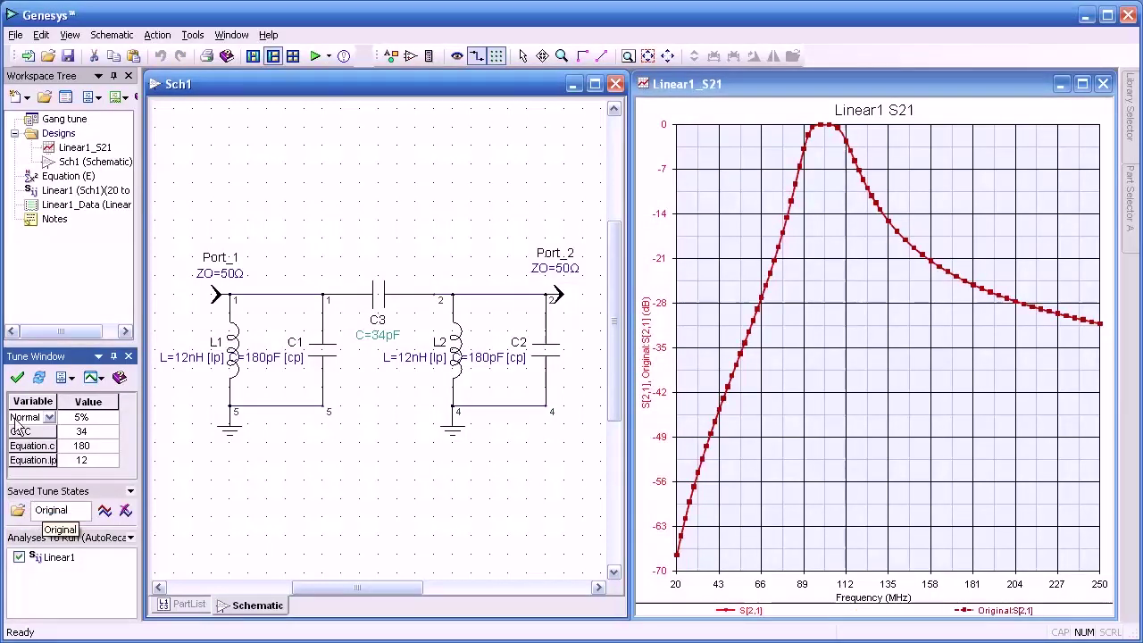
pyautogui.click(17, 377)
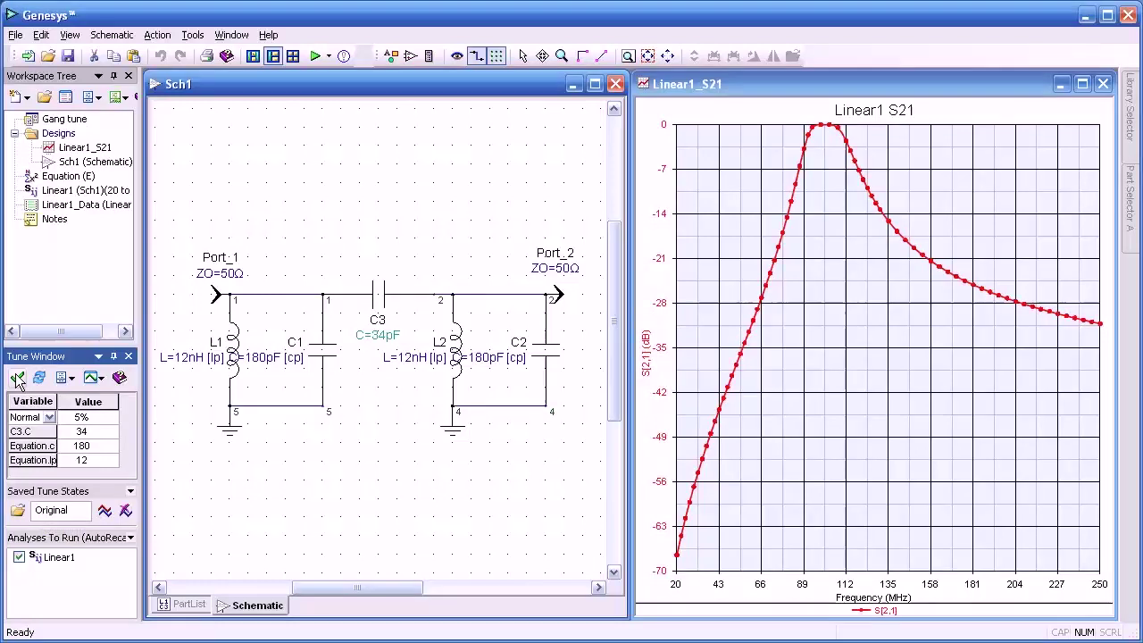
# Set C3.C to 54 pF and save it as tune state 54.
pyautogui.click(85, 431)
pyautogui.write('54')
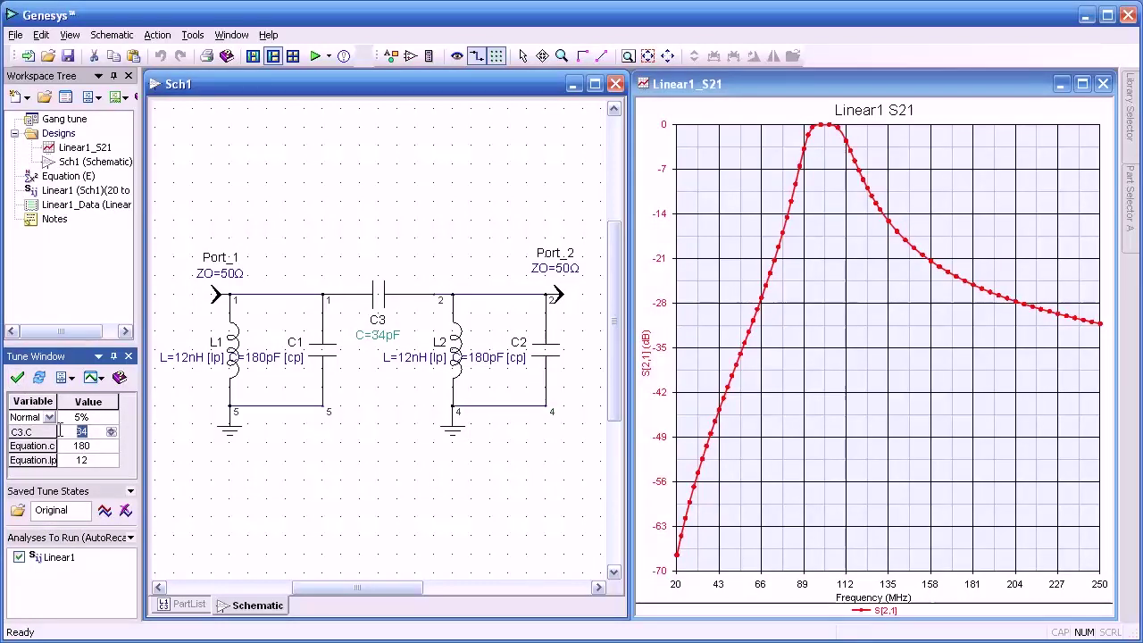
pyautogui.press('Return')
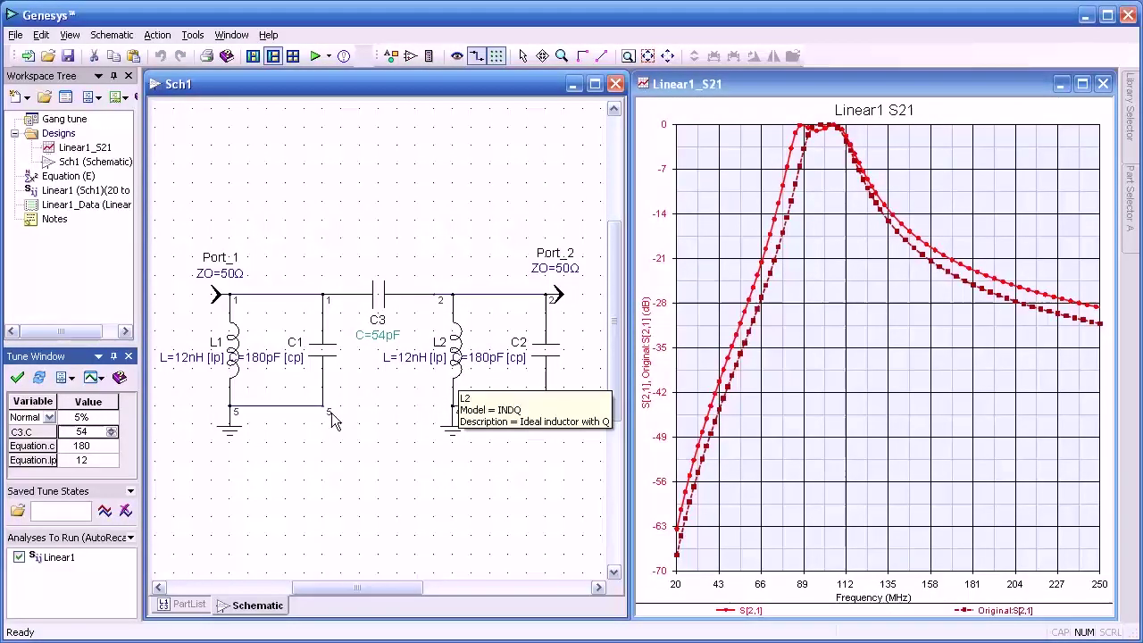
pyautogui.click(84, 512)
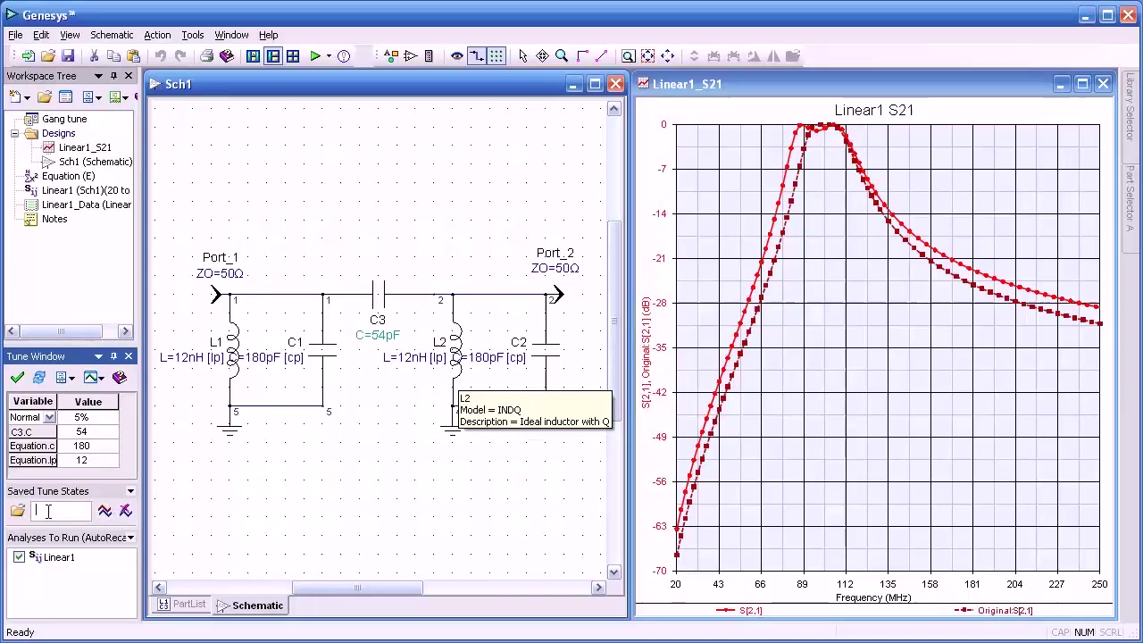
pyautogui.write('54')
pyautogui.click(105, 512)
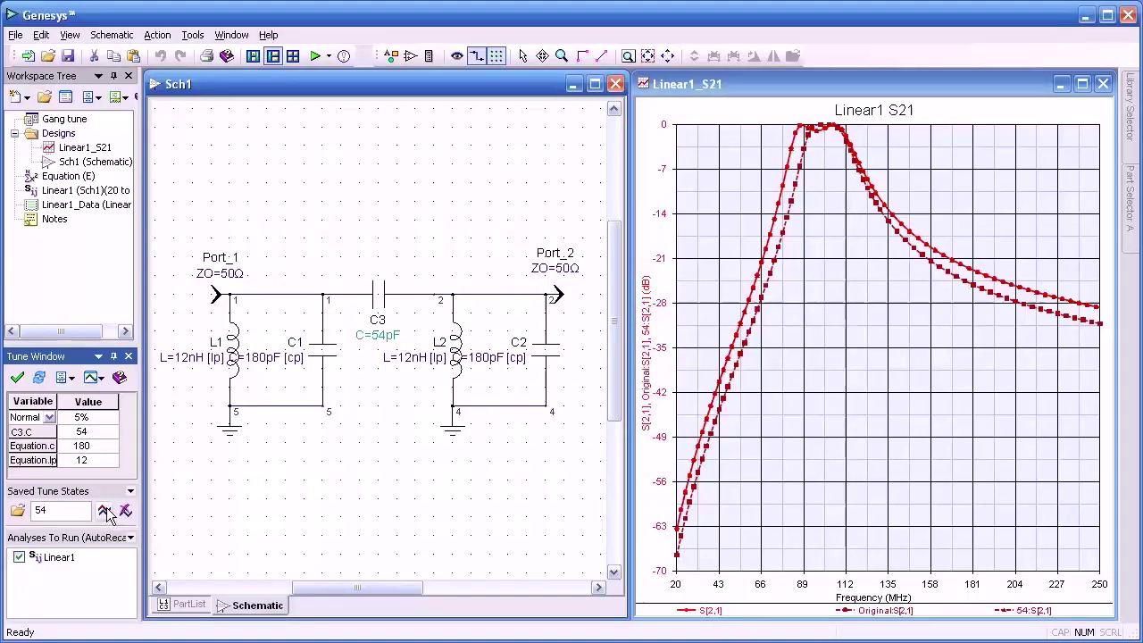
# Restore the Original tune state and enter 24 for C3.C.
pyautogui.click(18, 516)
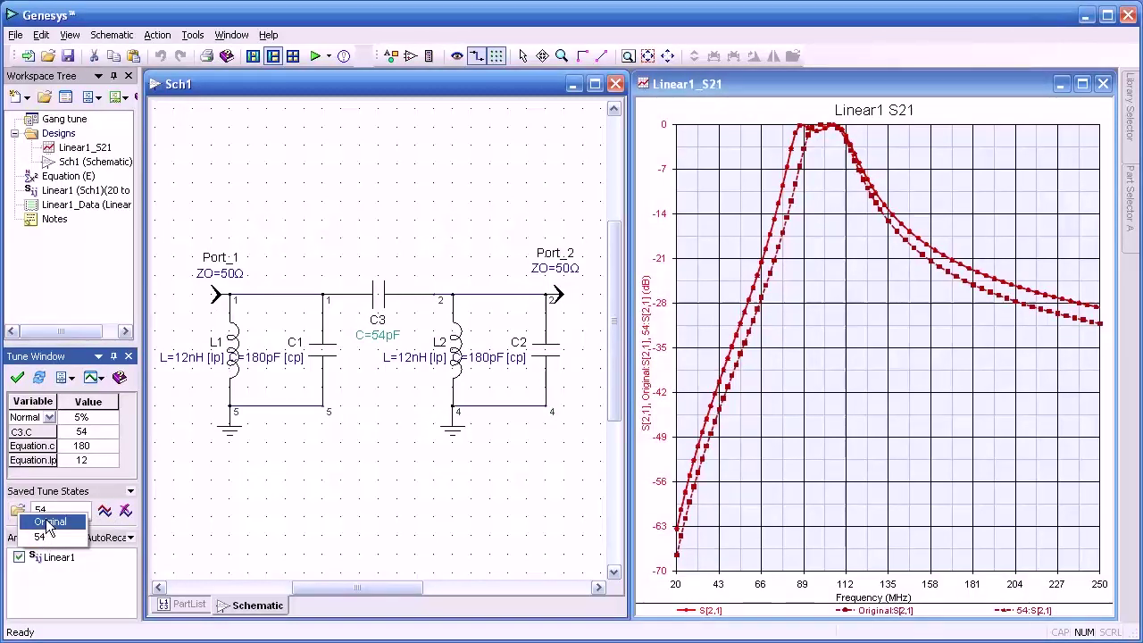
pyautogui.click(50, 521)
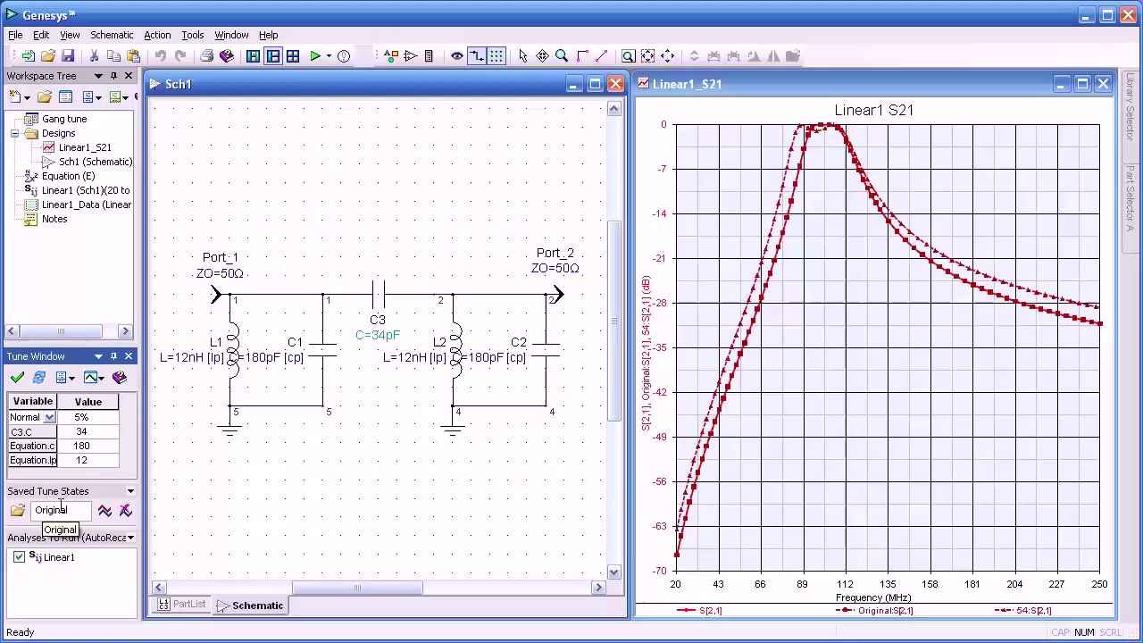
pyautogui.click(93, 431)
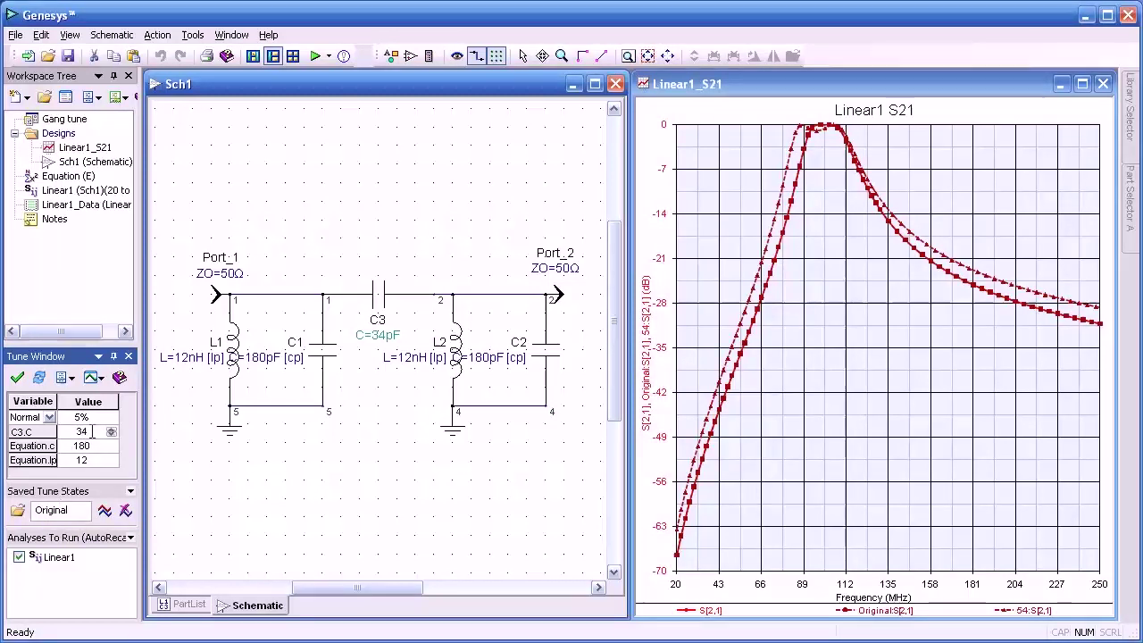
pyautogui.write('24')
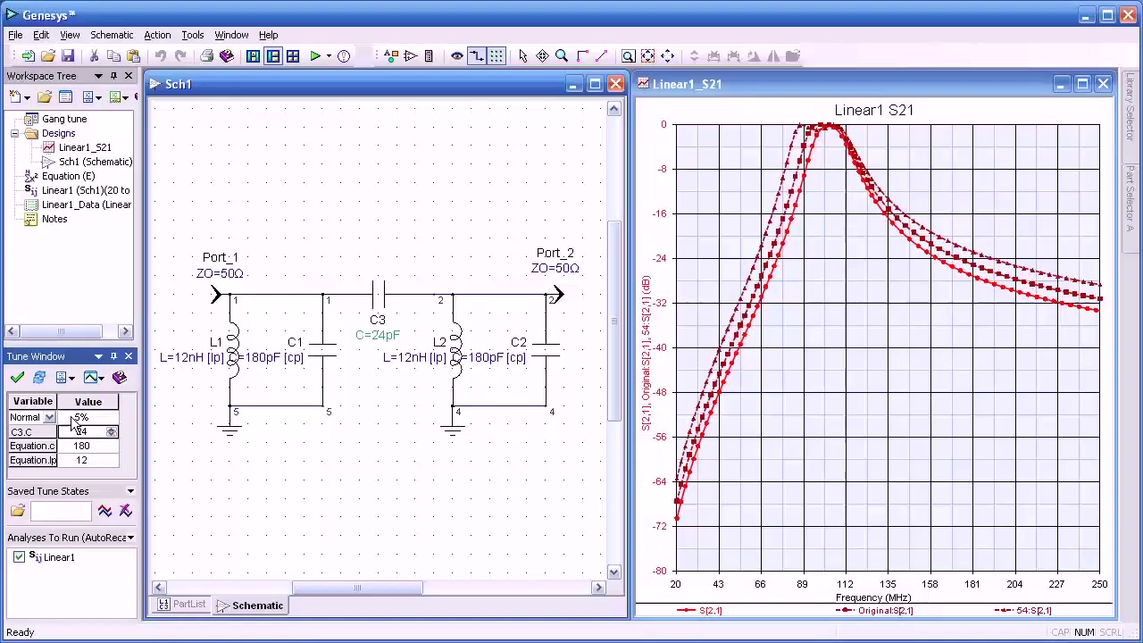
# Save the current 24 pF tuning as tune state 24.
pyautogui.click(38, 509)
pyautogui.write('24')
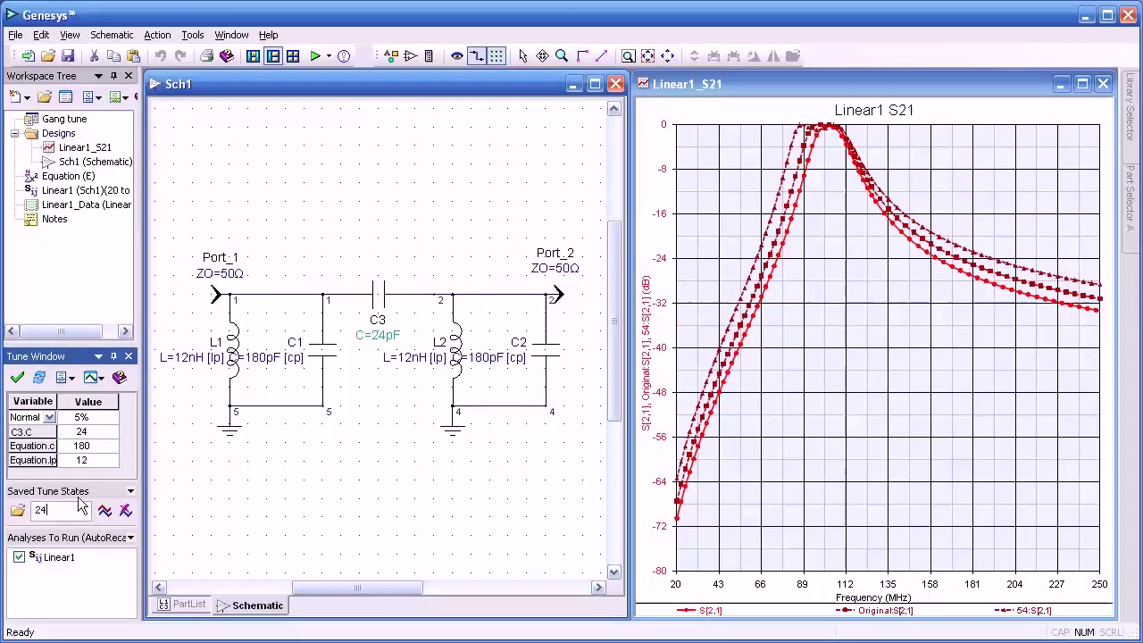
pyautogui.click(105, 512)
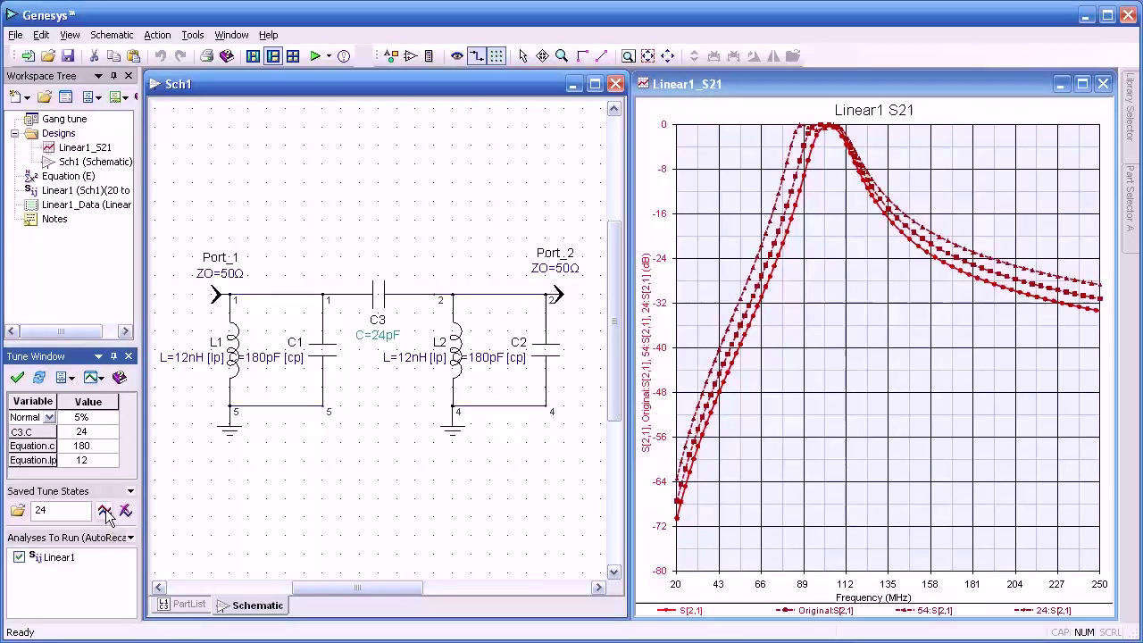
# Recall the Original tune state and clear the comparison traces from the S21 plot.
pyautogui.click(18, 515)
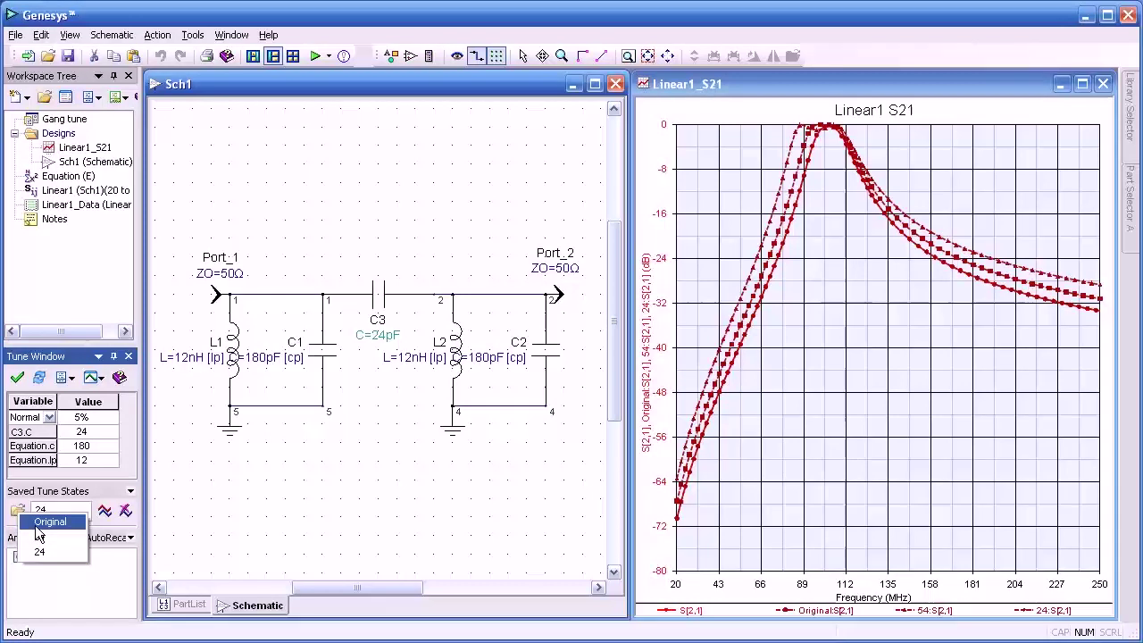
pyautogui.click(45, 521)
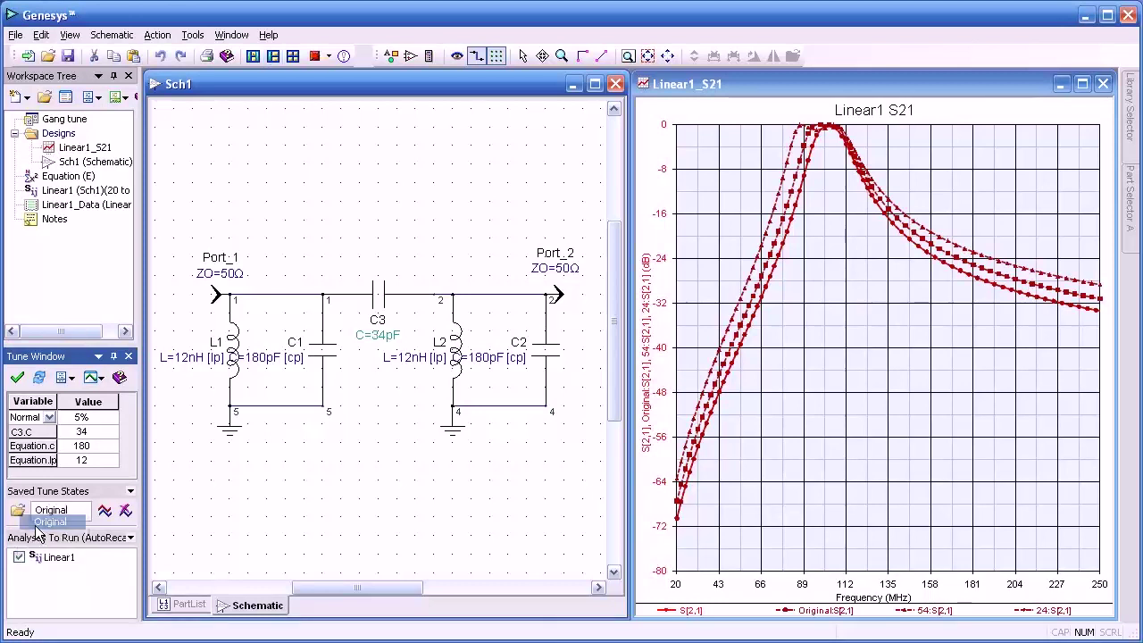
pyautogui.click(126, 512)
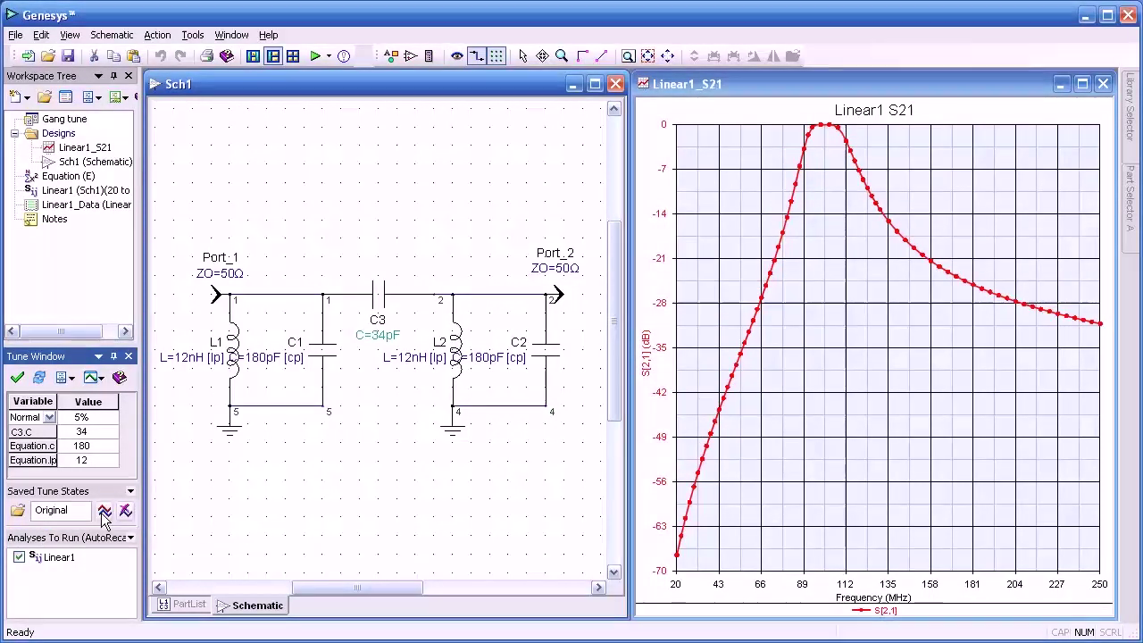
# Recall tune state 54 and overlay the 24 state's S21 response.
pyautogui.click(20, 511)
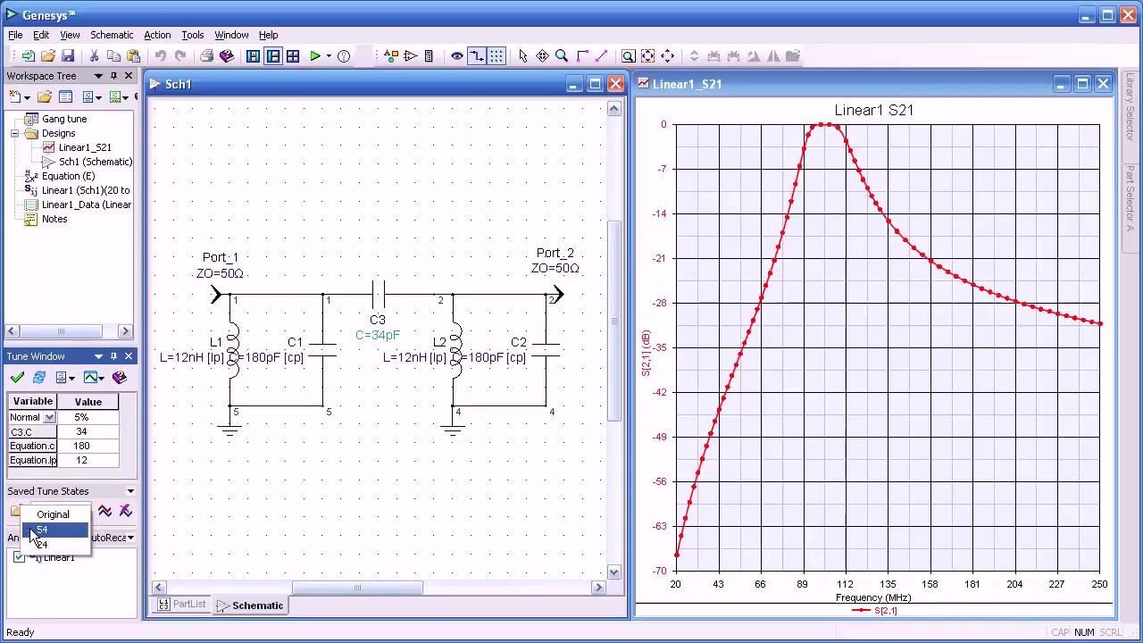
pyautogui.click(37, 526)
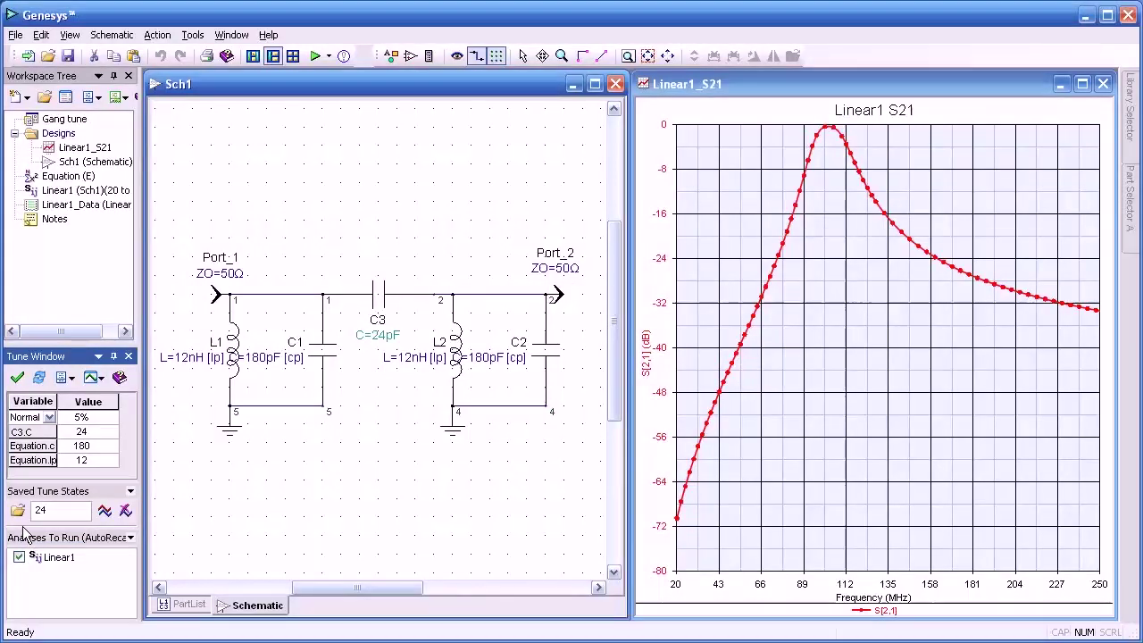
pyautogui.click(104, 511)
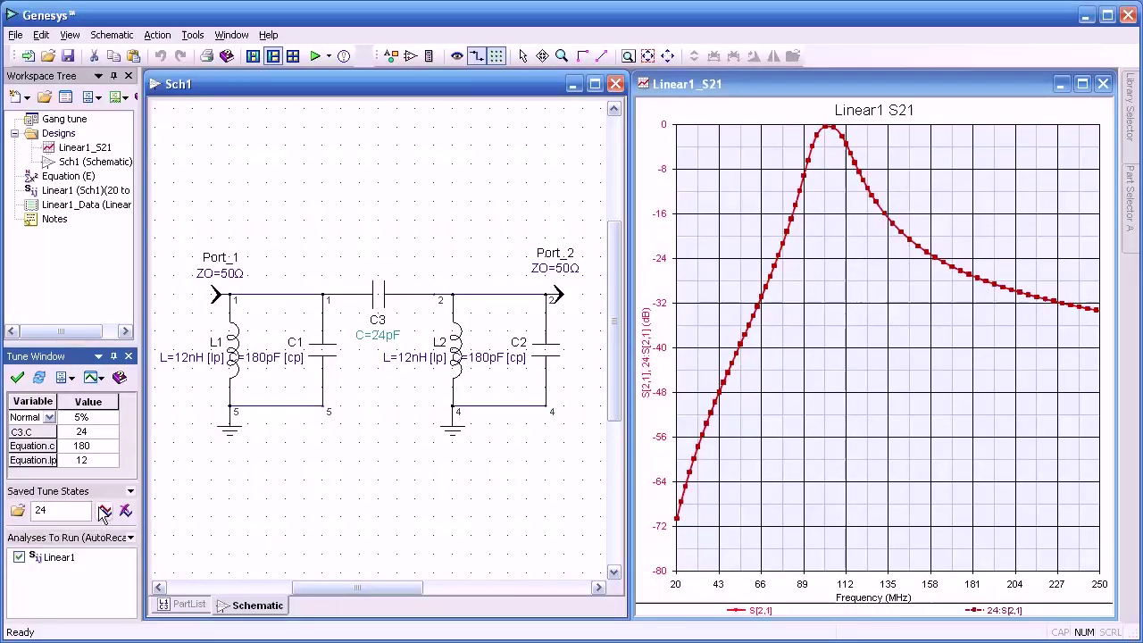
# Switch between the Original, 54 and 24 tune states, ending on Original.
pyautogui.click(22, 510)
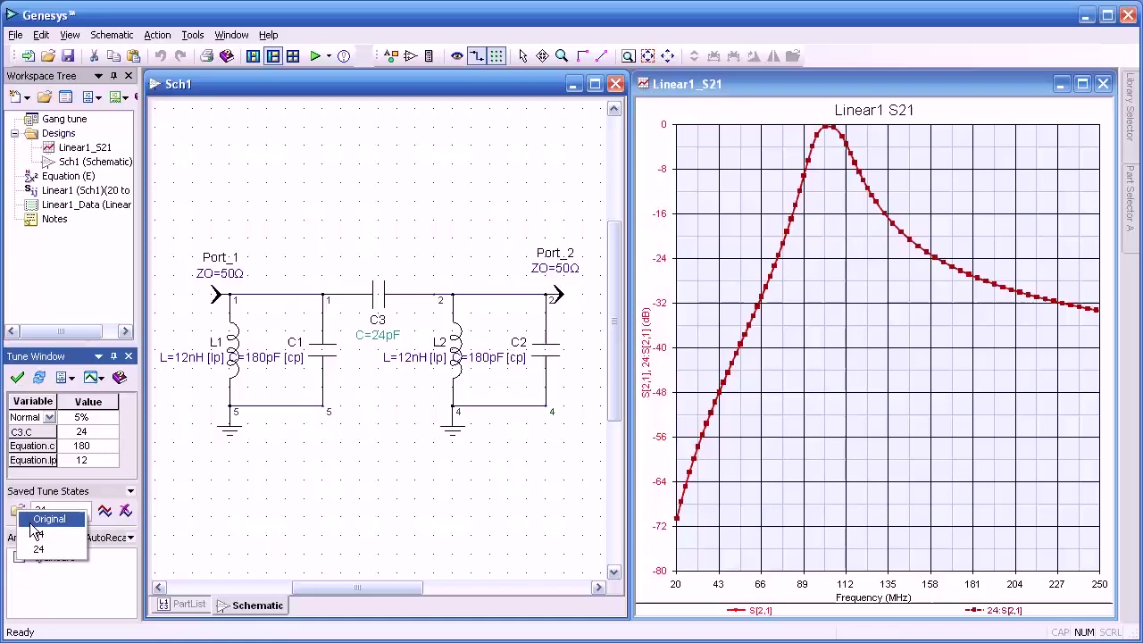
pyautogui.click(31, 525)
pyautogui.click(35, 510)
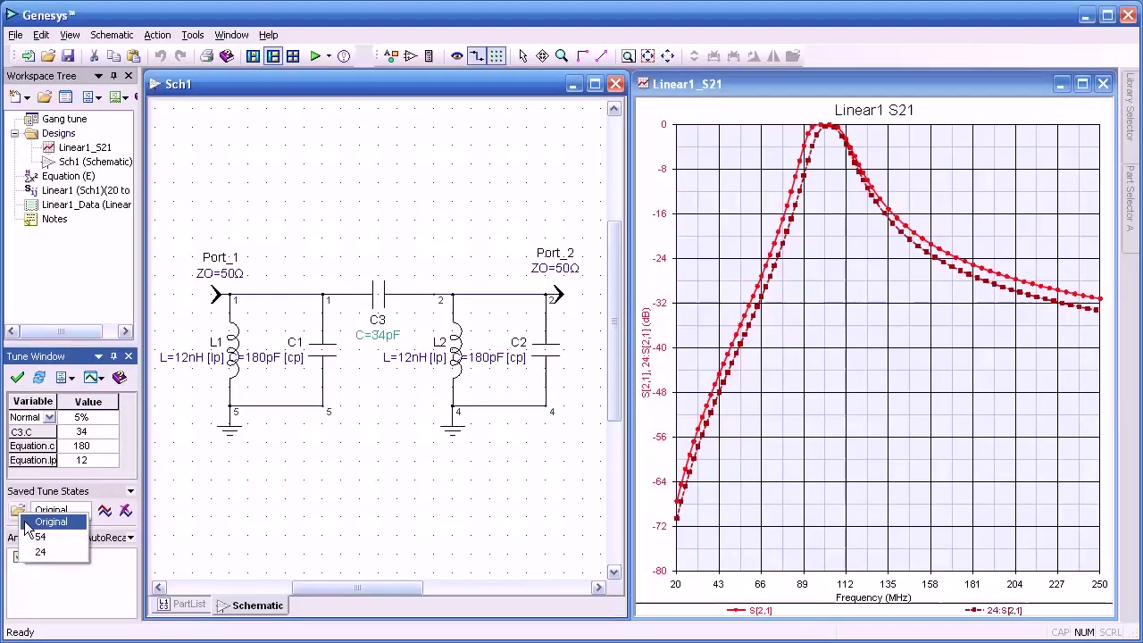
pyautogui.click(33, 536)
pyautogui.click(32, 510)
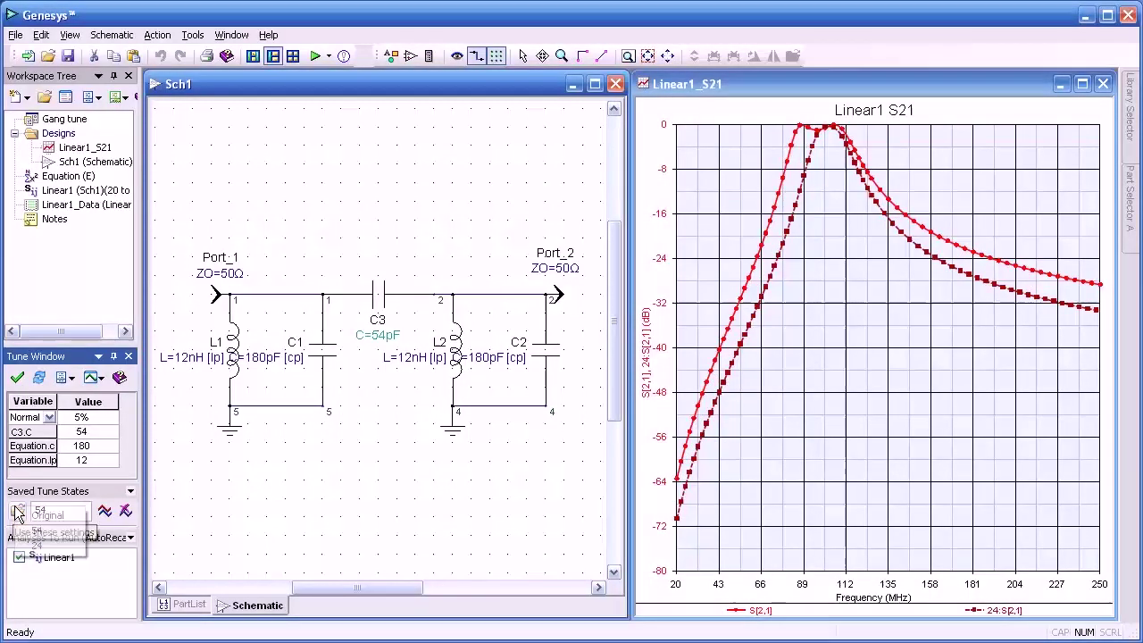
pyautogui.click(26, 545)
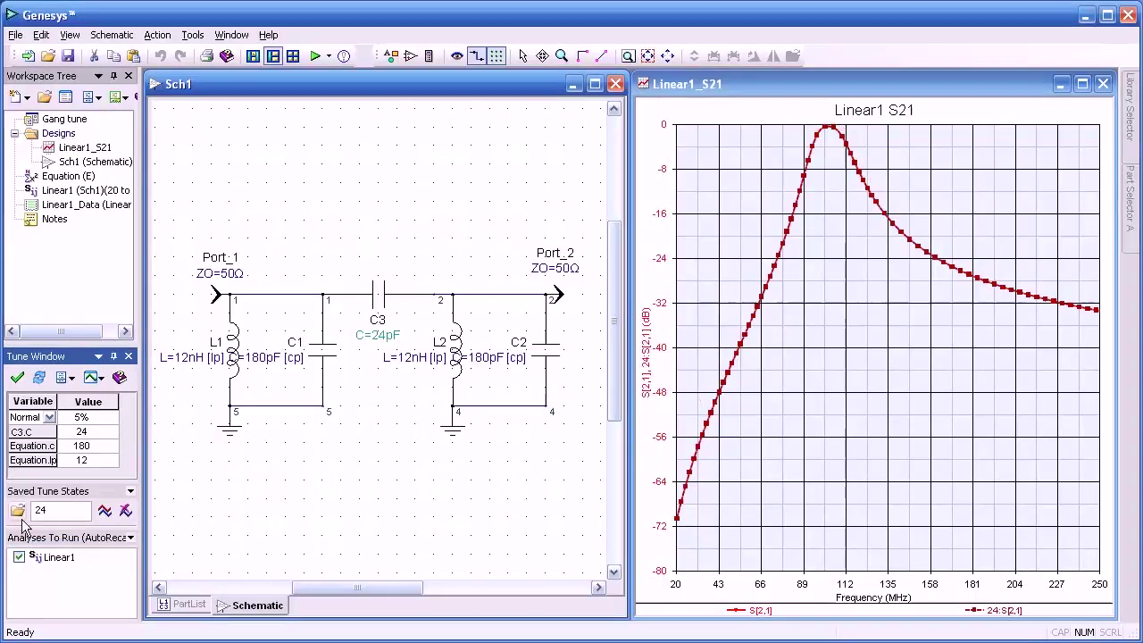
pyautogui.click(22, 513)
pyautogui.click(36, 520)
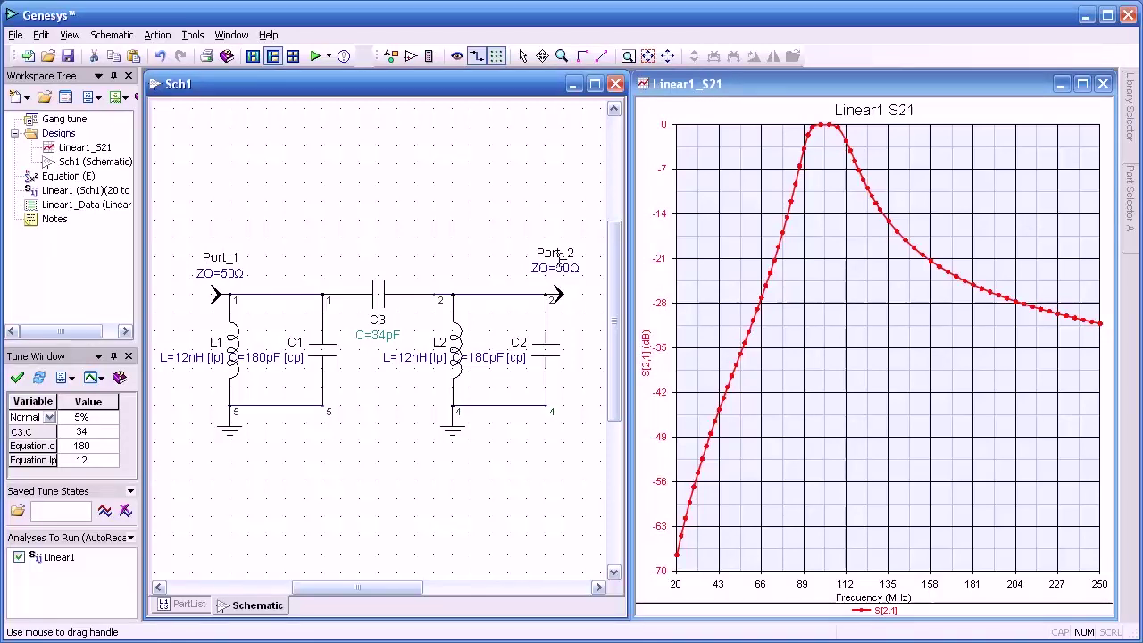
# Draw a slider above the left side of the filter schematic.
pyautogui.click(393, 56)
pyautogui.moveTo(454, 107); pyautogui.dragTo(575, 108)
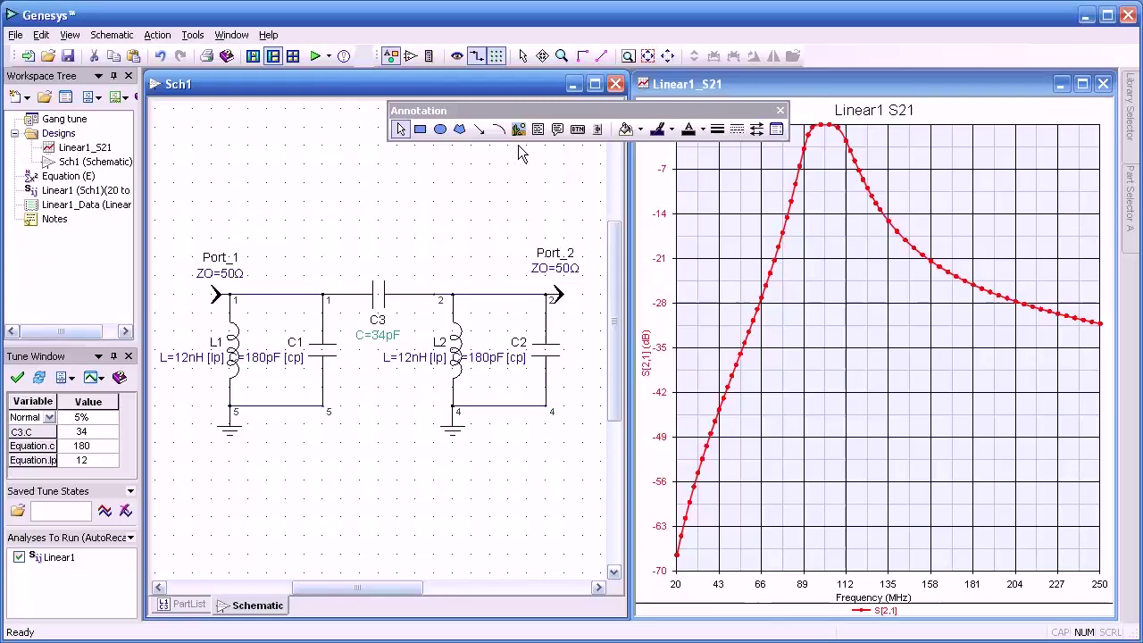
pyautogui.click(597, 130)
pyautogui.moveTo(281, 160)
pyautogui.mouseDown()
pyautogui.moveTo(391, 203)
pyautogui.moveTo(436, 203)
pyautogui.mouseUp()
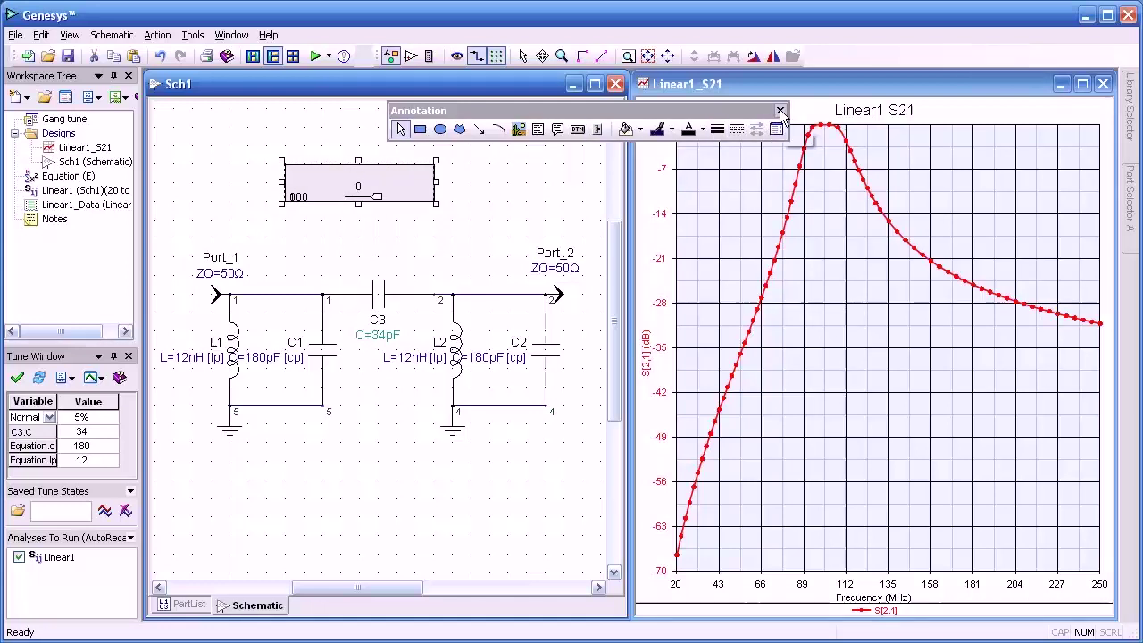
pyautogui.click(701, 145)
pyautogui.moveTo(395, 191); pyautogui.dragTo(303, 191)
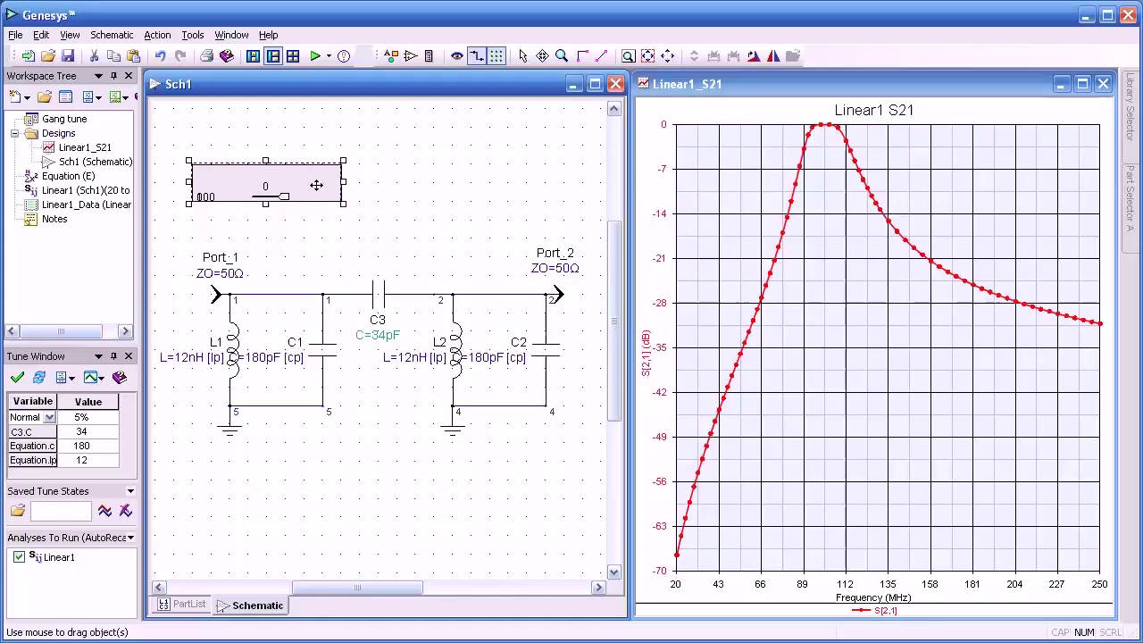
pyautogui.doubleClick(319, 192)
# Configure the slider as horizontal, controlling C3.C, ranging 20 to 60.
pyautogui.doubleClick(527, 244)
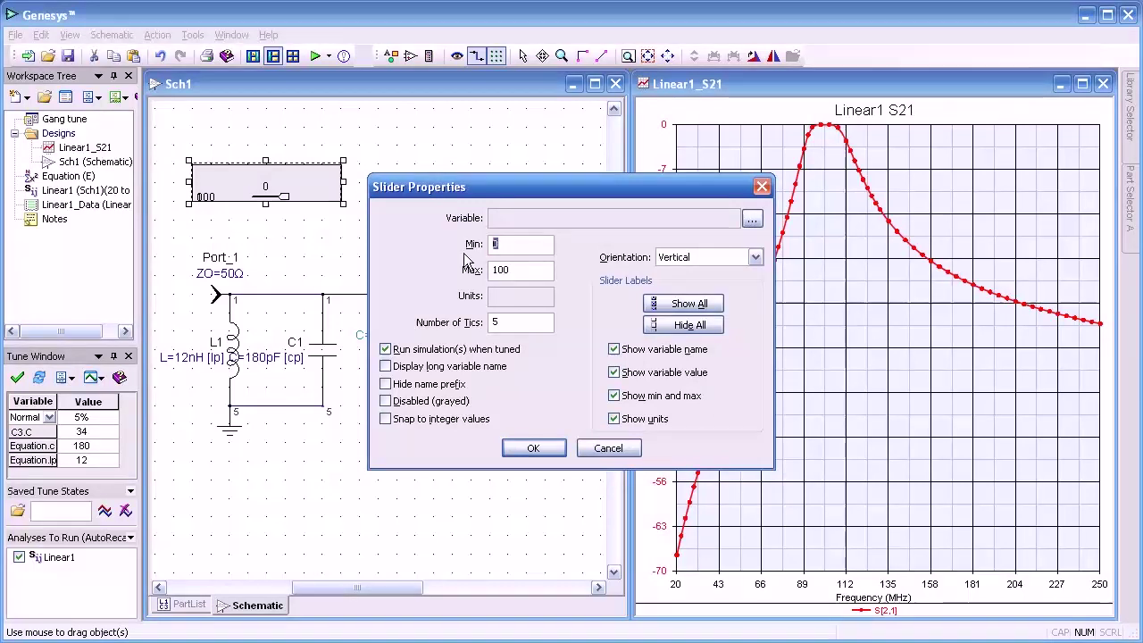
pyautogui.write('20')
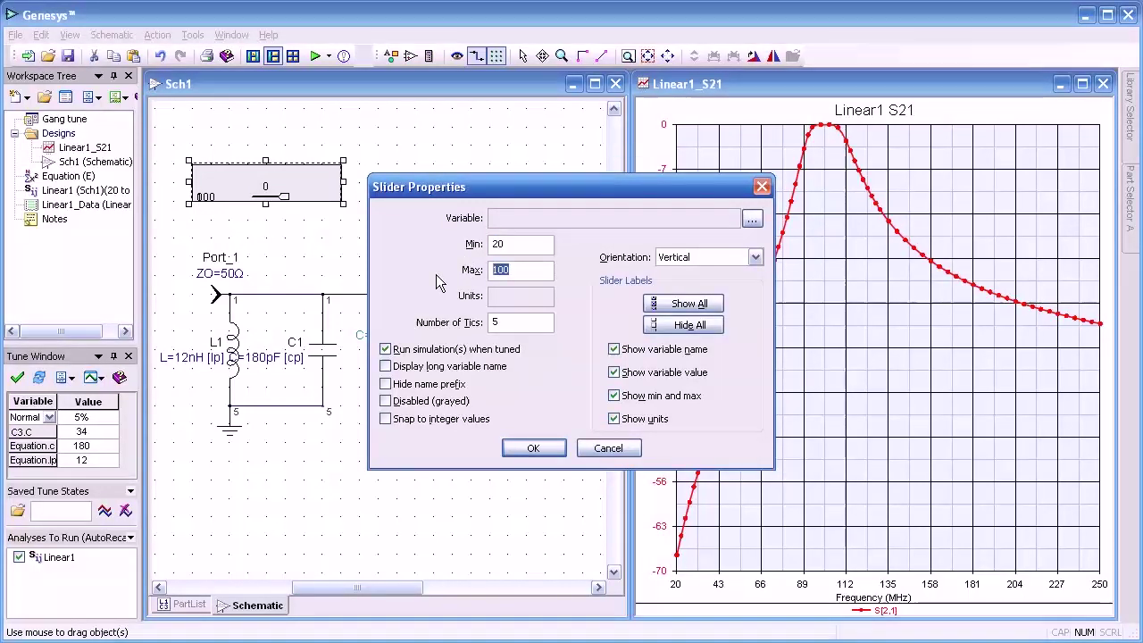
pyautogui.write('60')
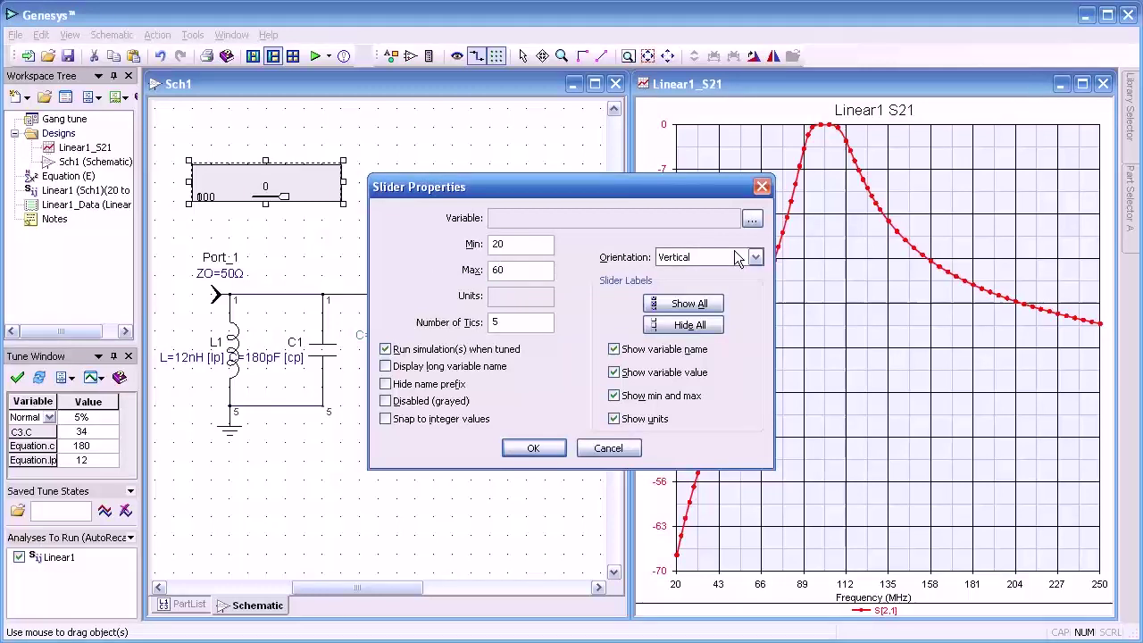
pyautogui.click(705, 258)
pyautogui.click(701, 281)
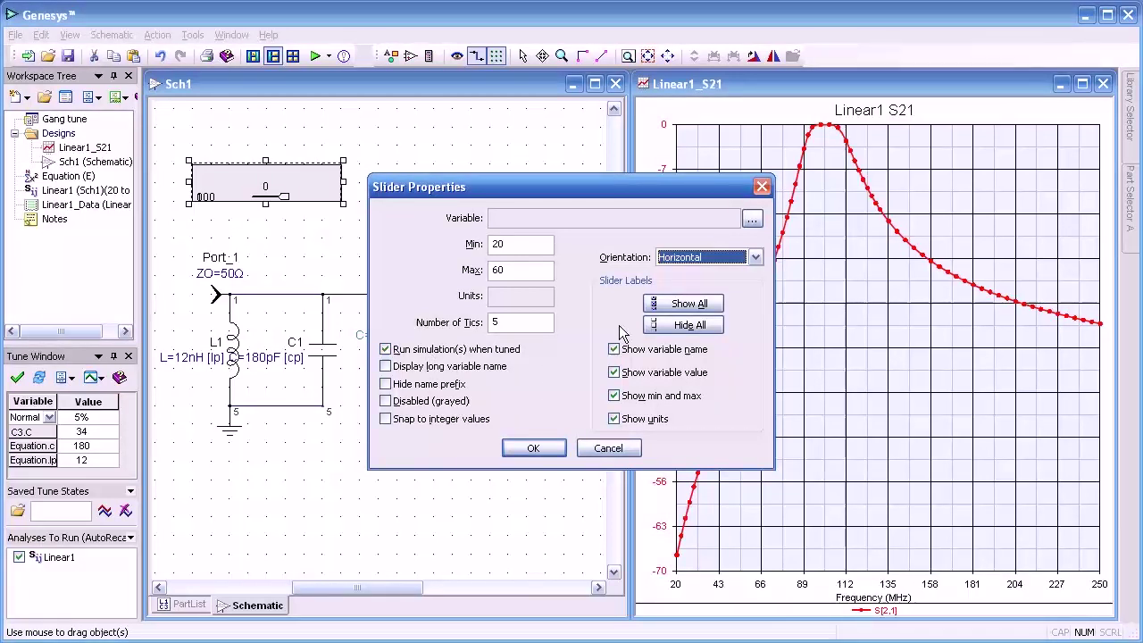
pyautogui.click(751, 219)
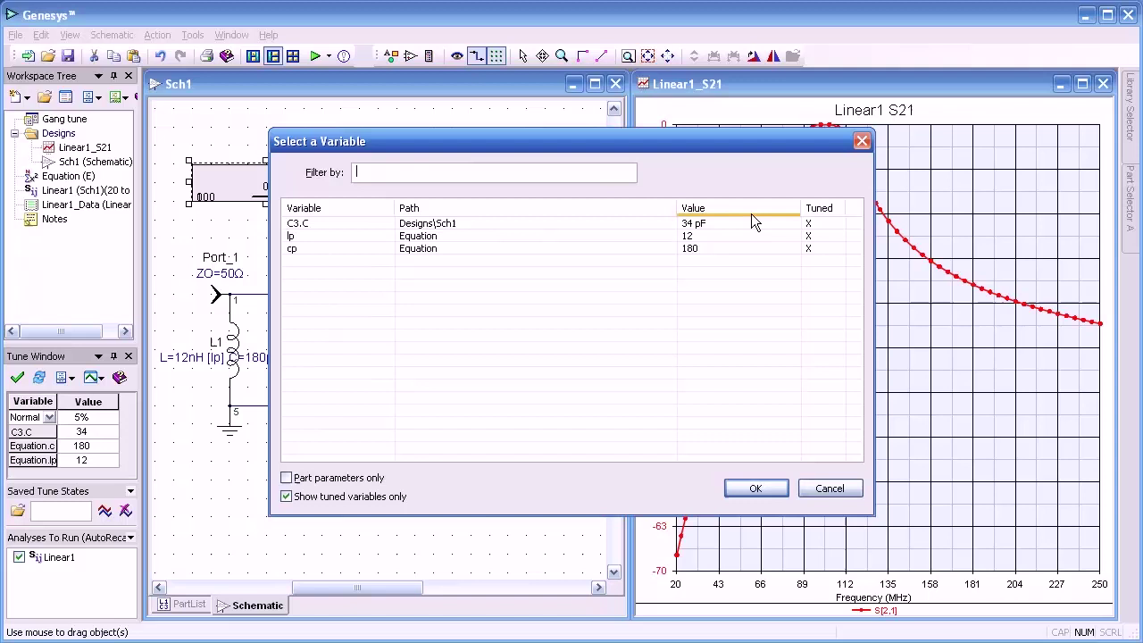
pyautogui.click(320, 226)
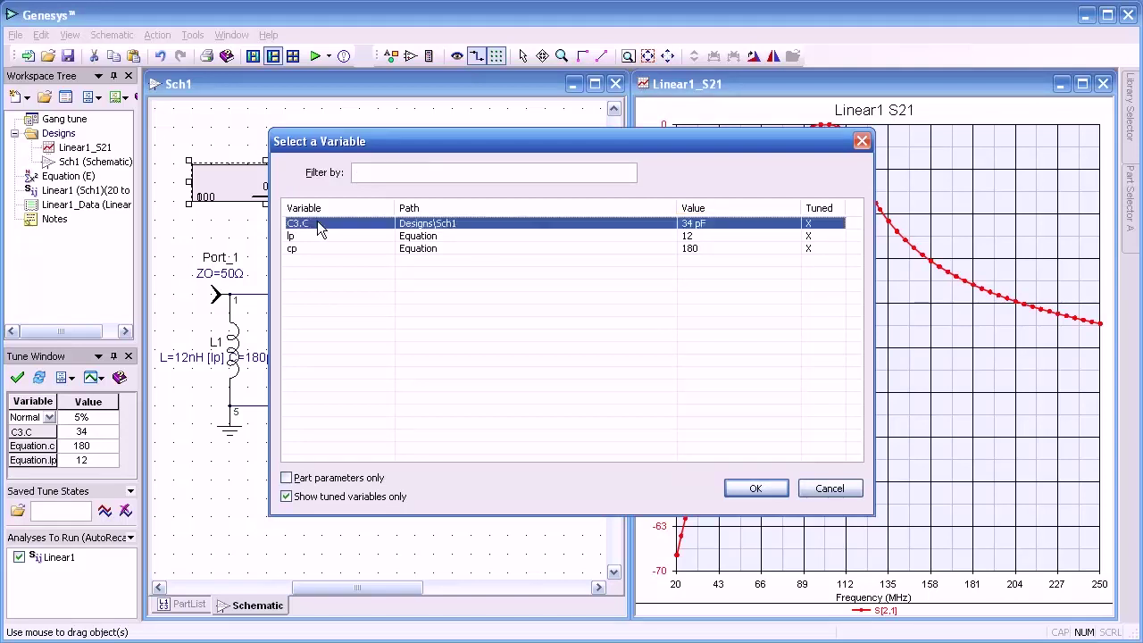
pyautogui.click(755, 487)
pyautogui.click(533, 448)
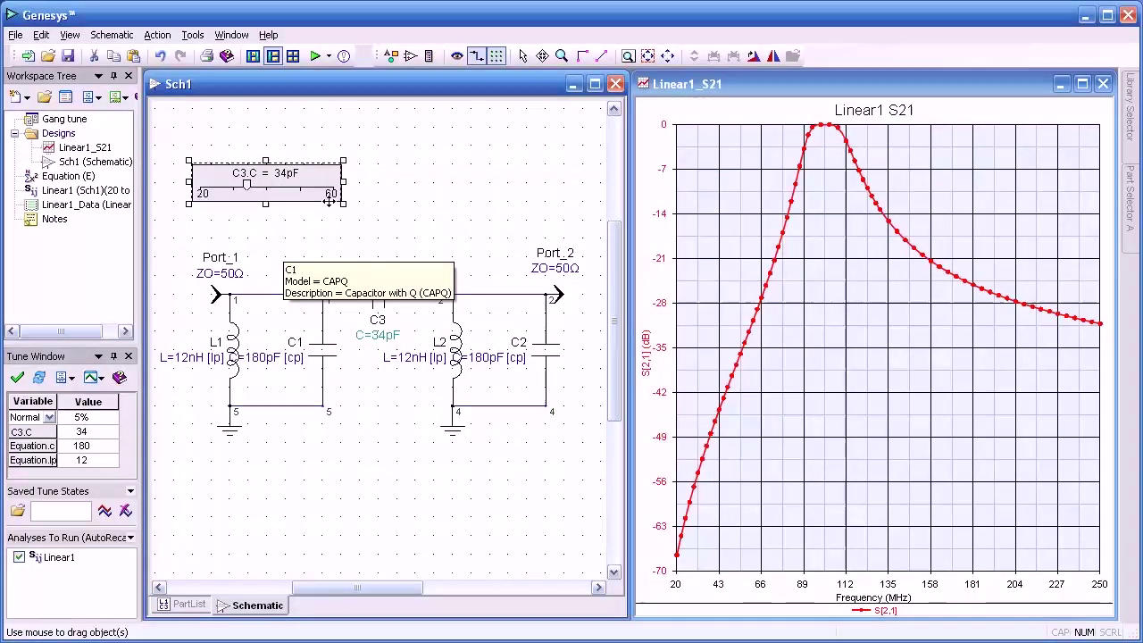
# Slide C3.C to 38.266845 pF and remove the Original trace from the S21 plot.
pyautogui.moveTo(246, 185)
pyautogui.mouseDown()
pyautogui.moveTo(299, 185)
pyautogui.moveTo(215, 183)
pyautogui.moveTo(288, 186)
pyautogui.moveTo(260, 186)
pyautogui.mouseUp()
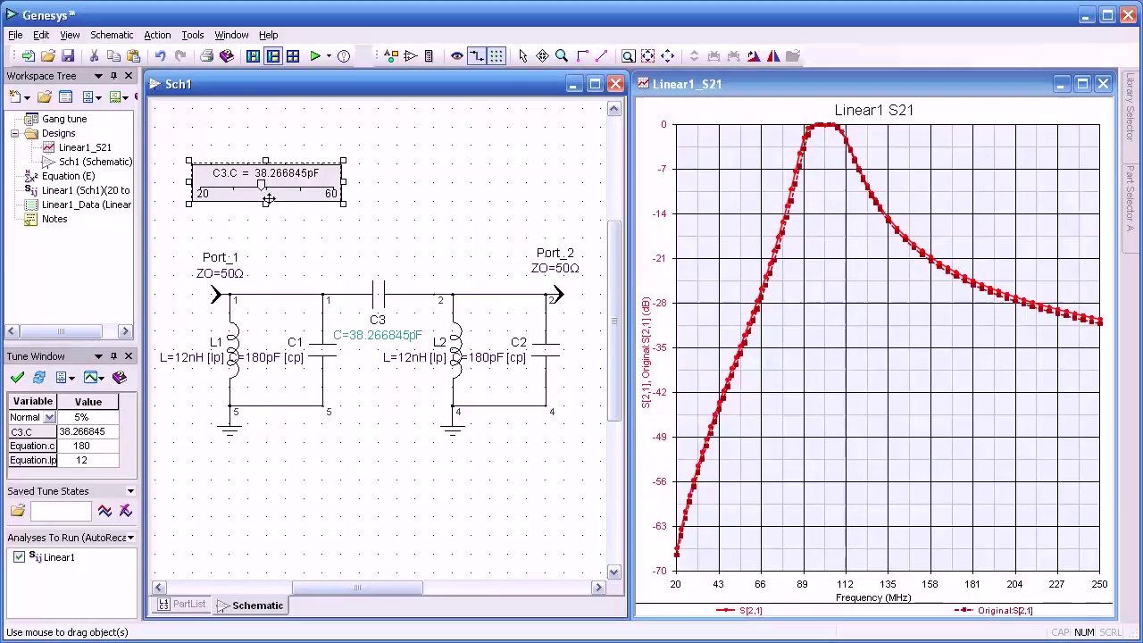
pyautogui.click(33, 378)
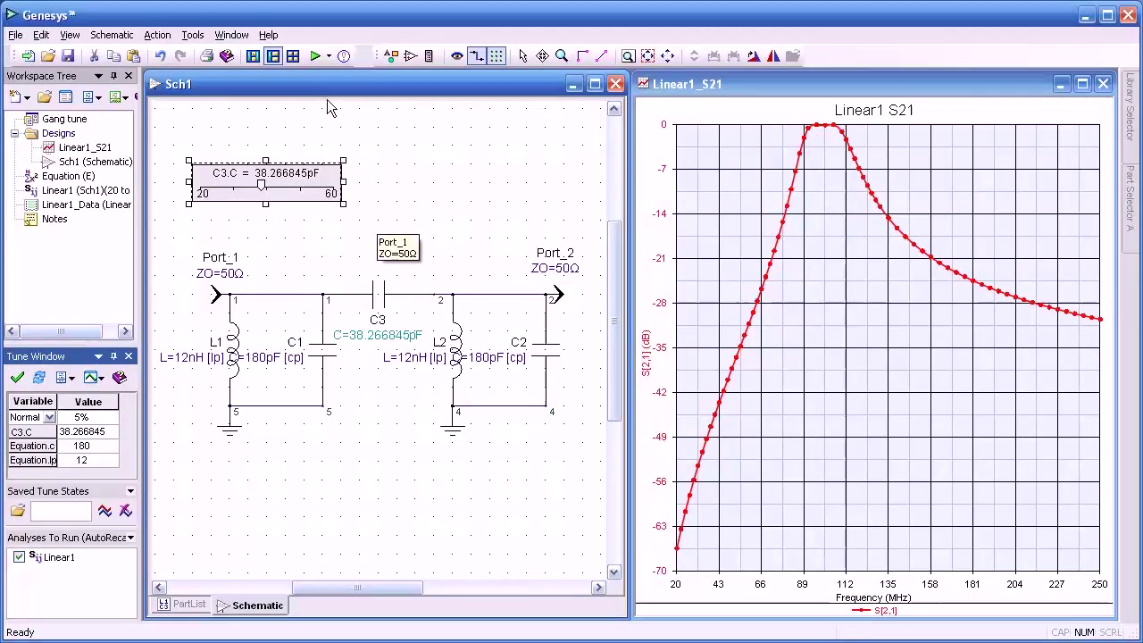
# Draw a second slider to the right of the C3.C slider.
pyautogui.click(389, 56)
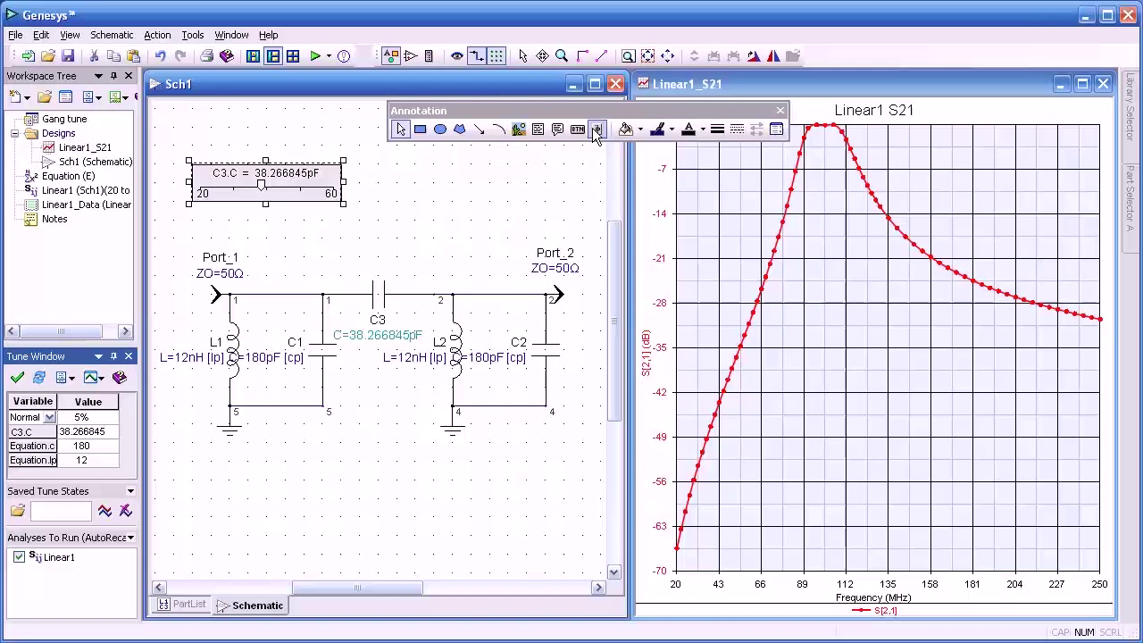
pyautogui.moveTo(391, 161); pyautogui.dragTo(547, 203)
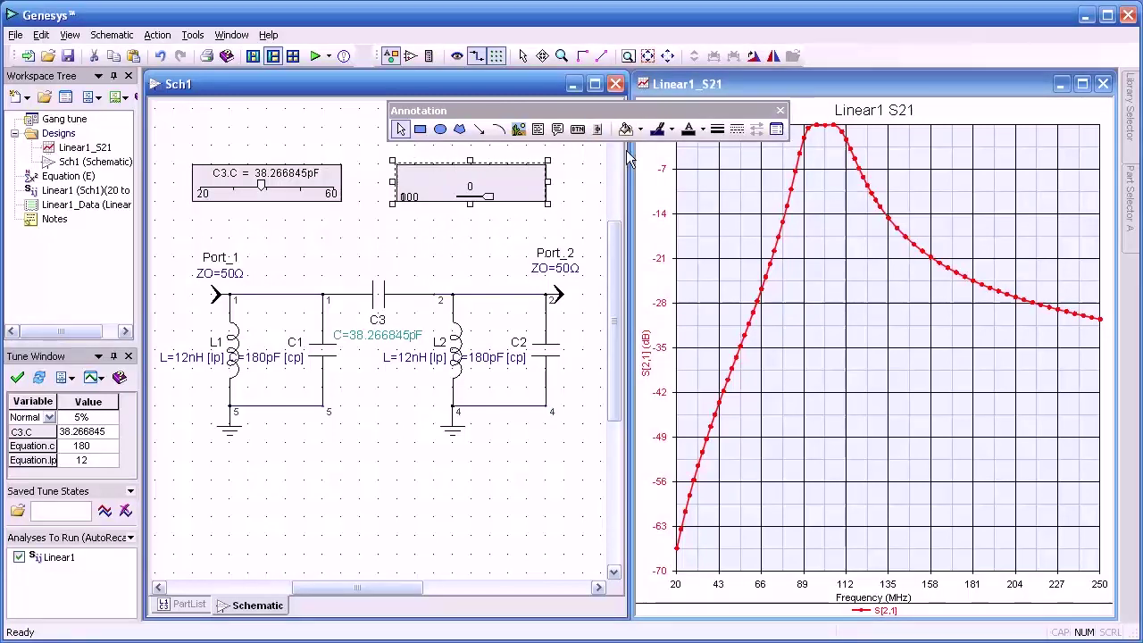
pyautogui.click(779, 110)
pyautogui.doubleClick(491, 192)
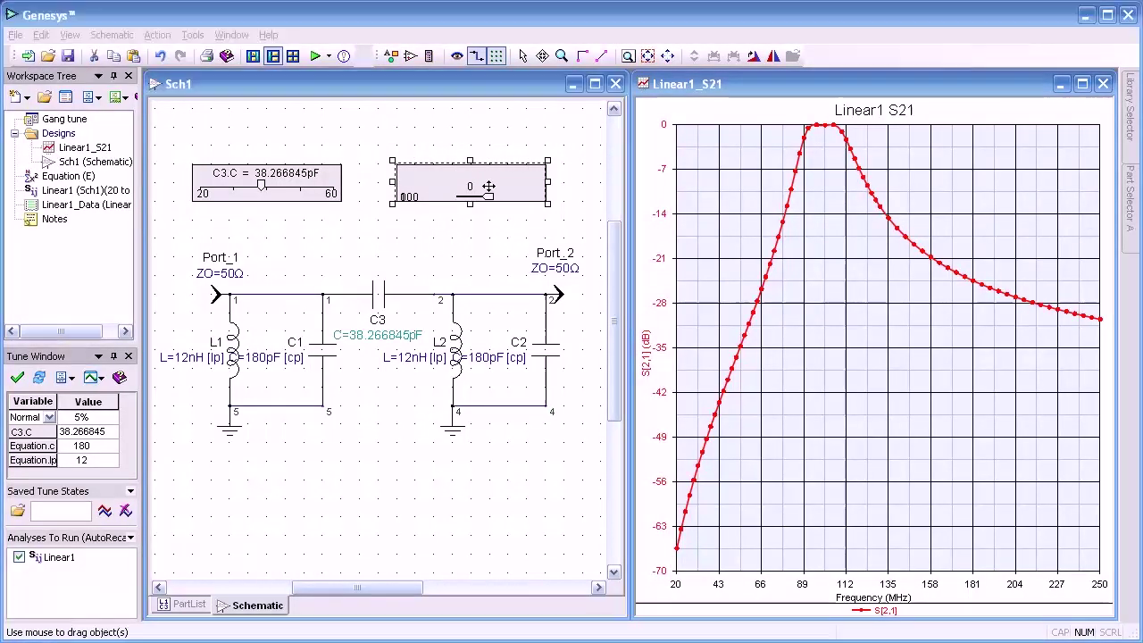
# Configure the slider as horizontal, controlling Equation.lp, ranging 5 to 20.
pyautogui.click(656, 257)
pyautogui.click(691, 282)
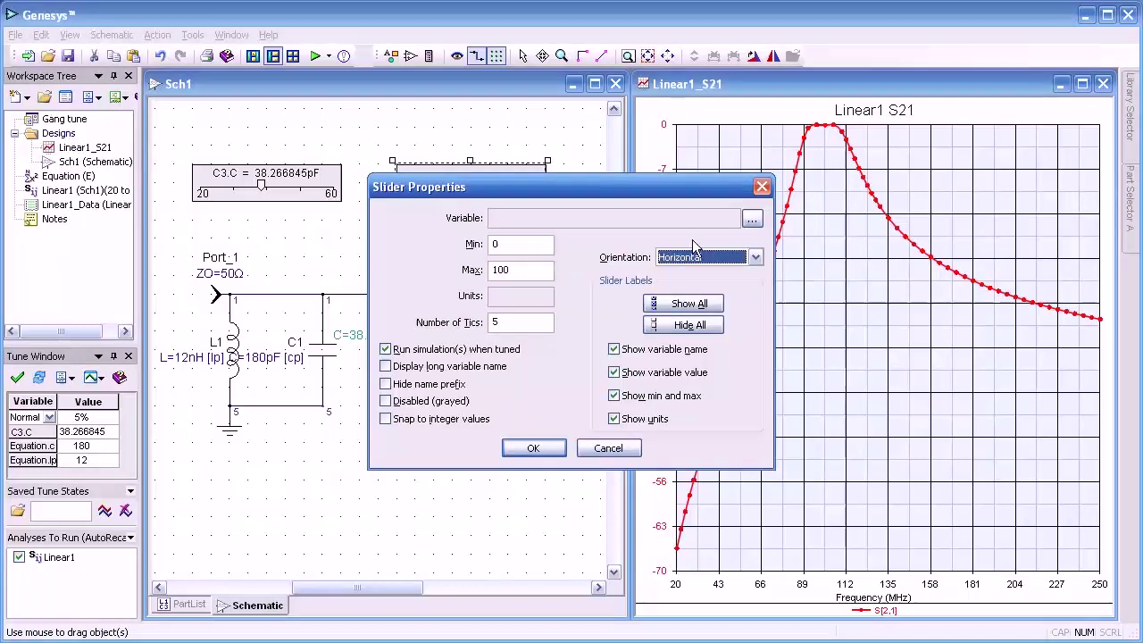
pyautogui.click(754, 218)
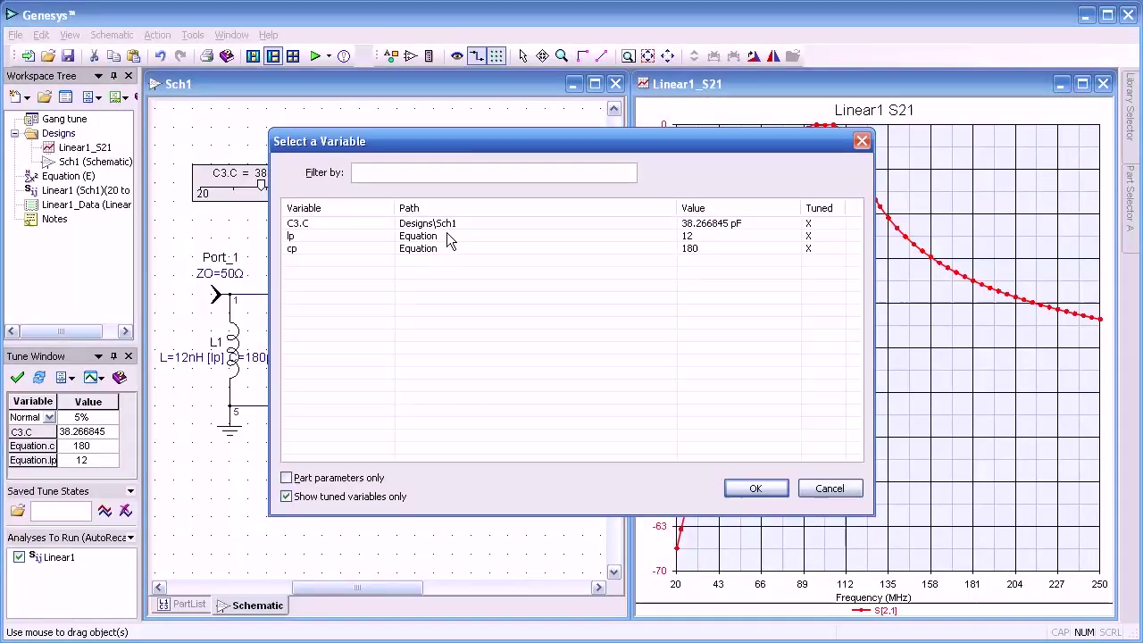
pyautogui.click(315, 234)
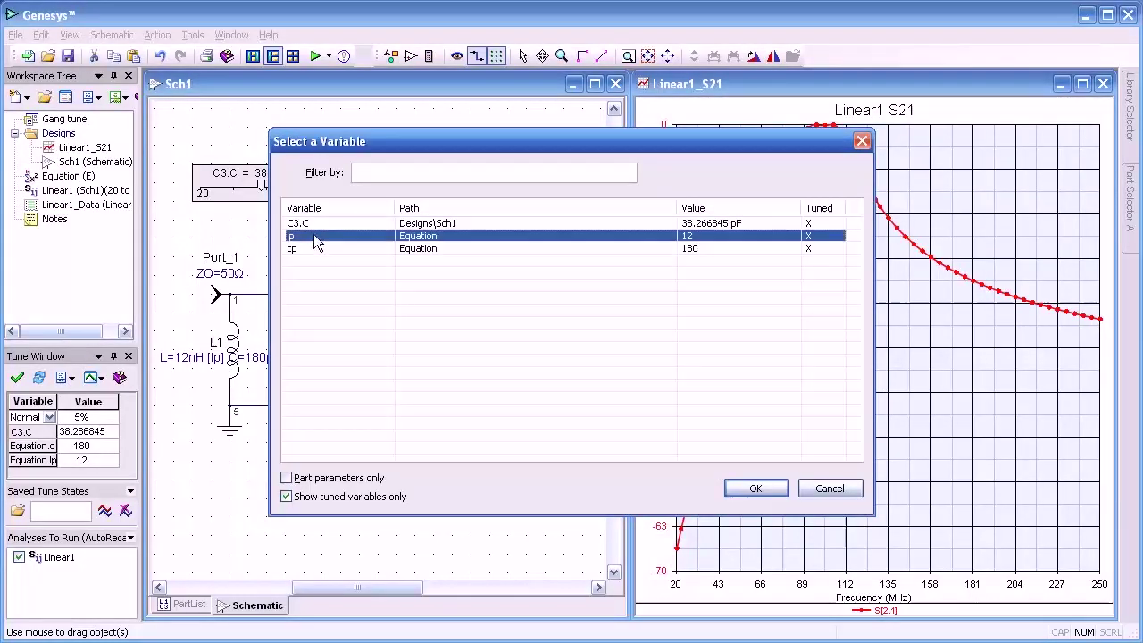
pyautogui.click(755, 489)
pyautogui.press('Tab')
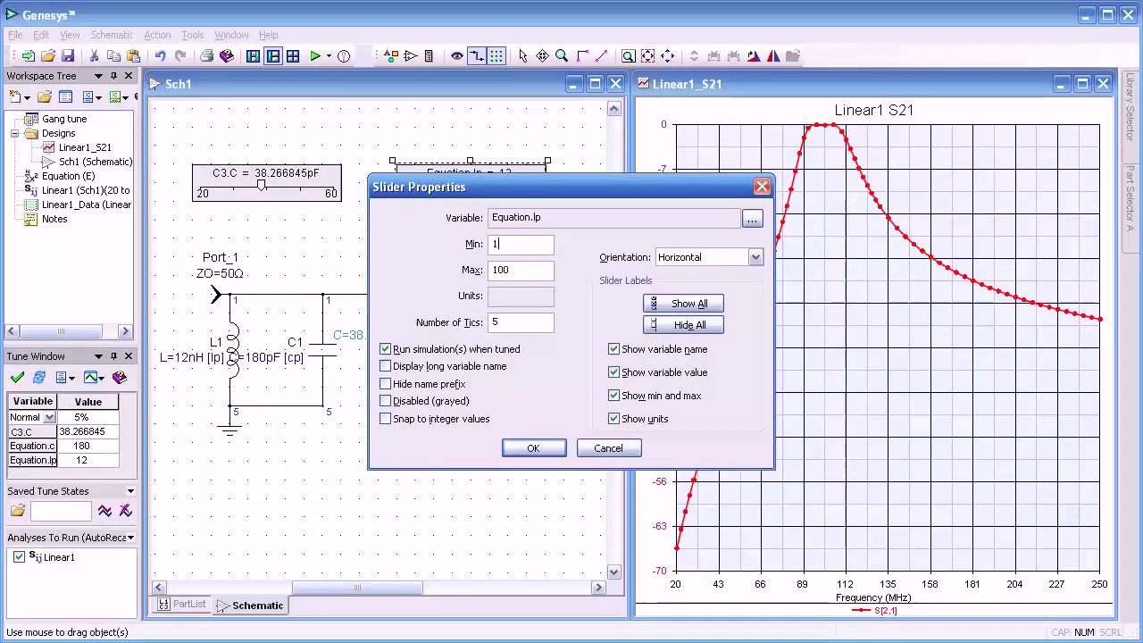
pyautogui.press('BackSpace')
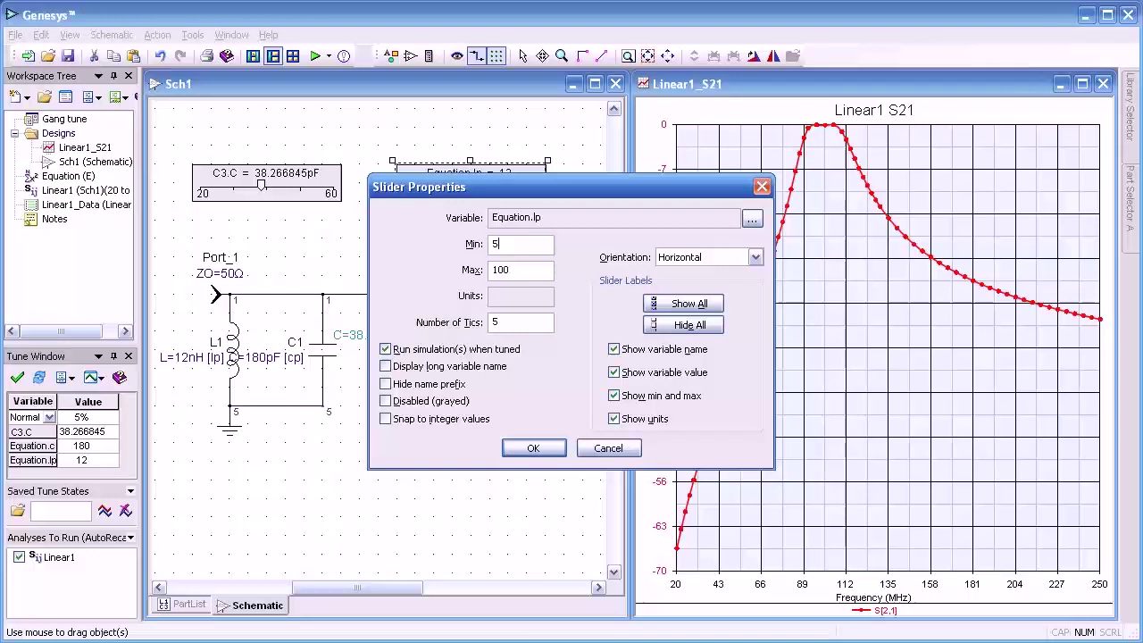
pyautogui.press('Tab')
pyautogui.write('20')
pyautogui.click(534, 448)
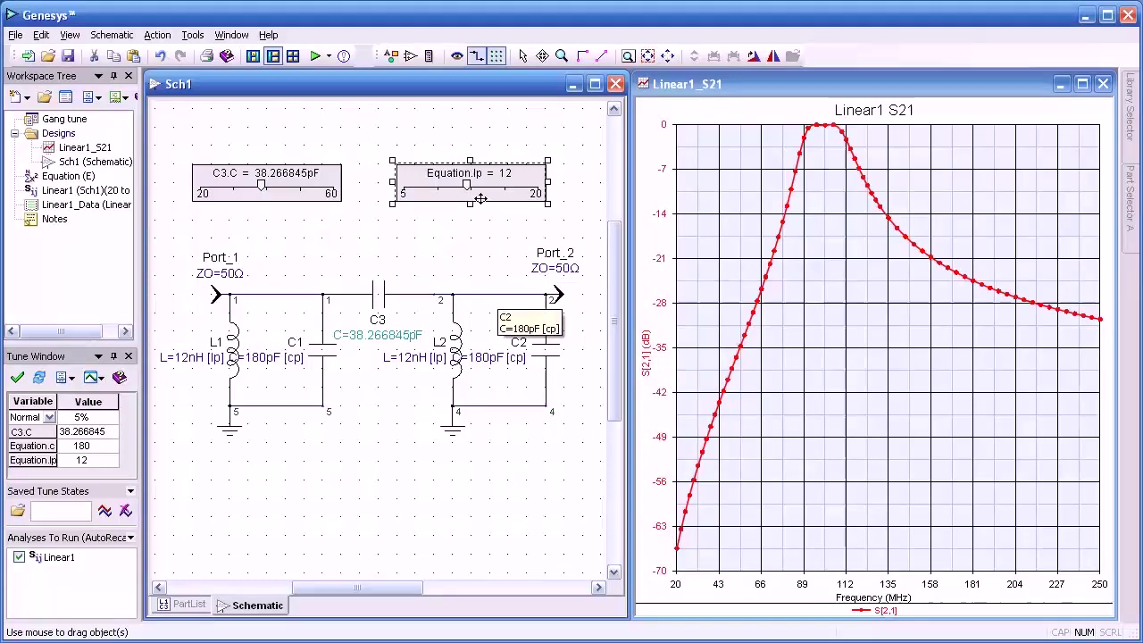
# Use the sliders to set lp to 11.666293 nH and C3 to 47.07755 pF.
pyautogui.moveTo(470, 190)
pyautogui.mouseDown()
pyautogui.moveTo(500, 182)
pyautogui.moveTo(430, 183)
pyautogui.moveTo(464, 184)
pyautogui.mouseUp()
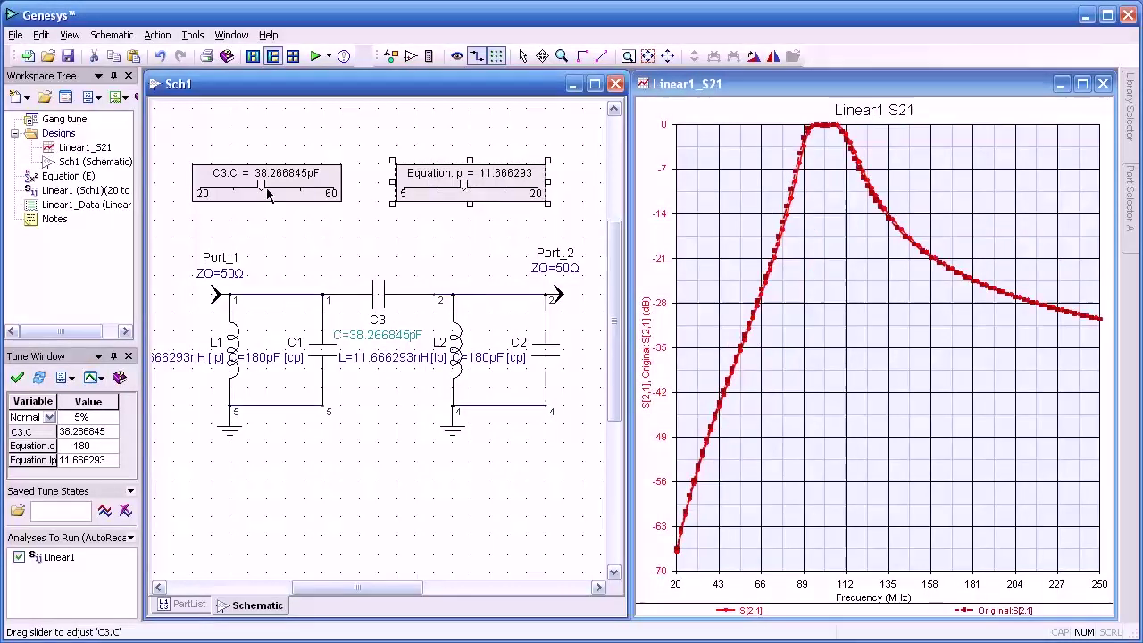
pyautogui.moveTo(260, 188); pyautogui.dragTo(291, 186)
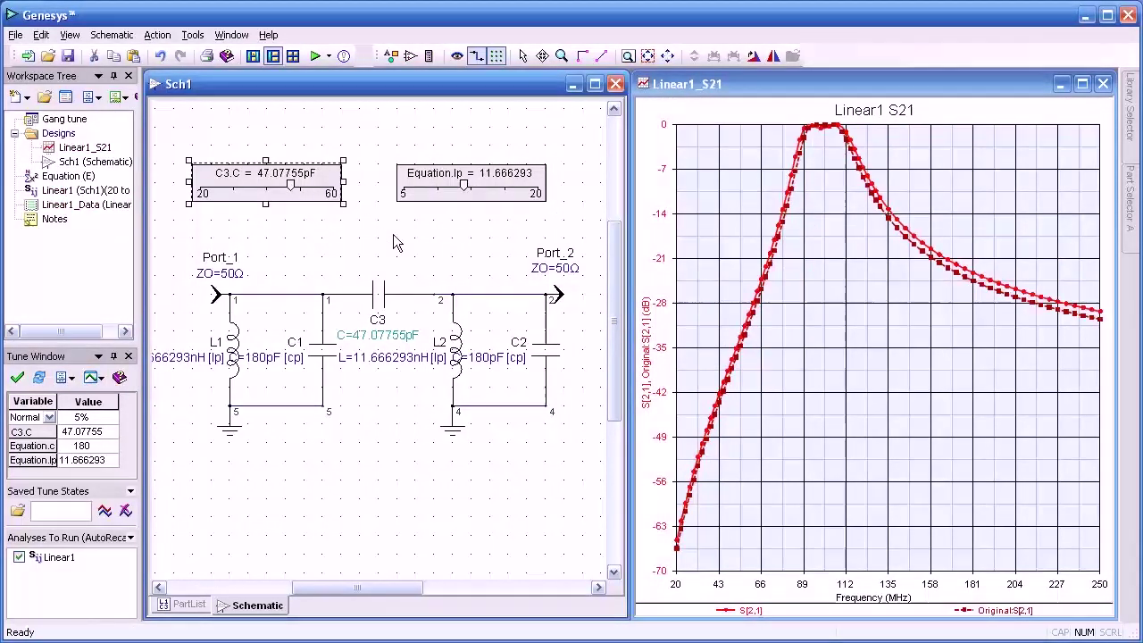
pyautogui.click(462, 242)
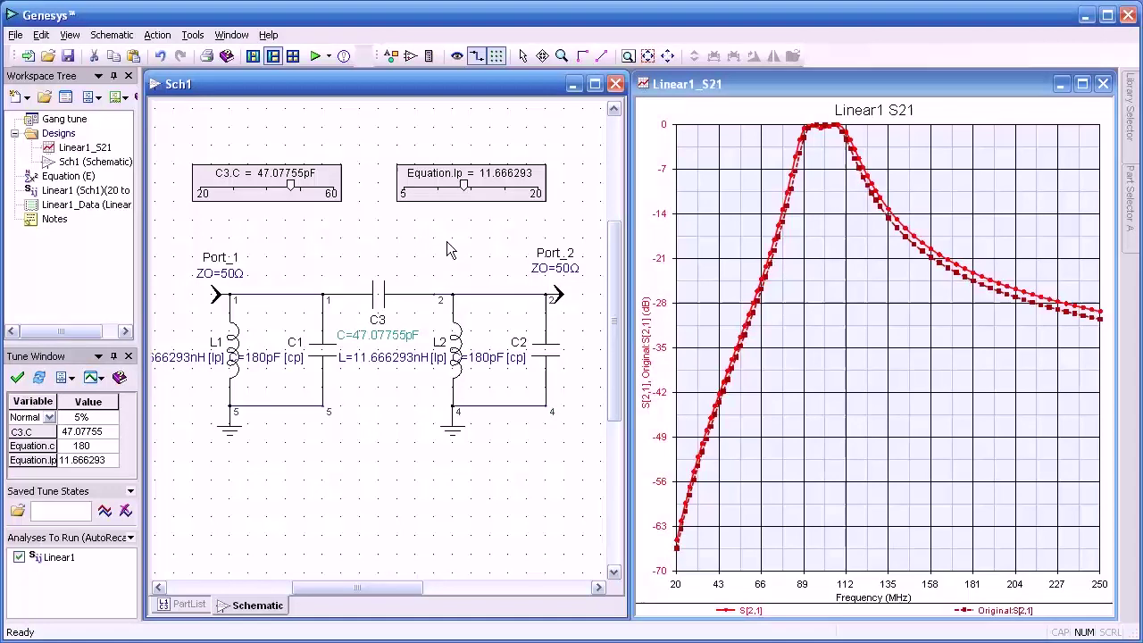